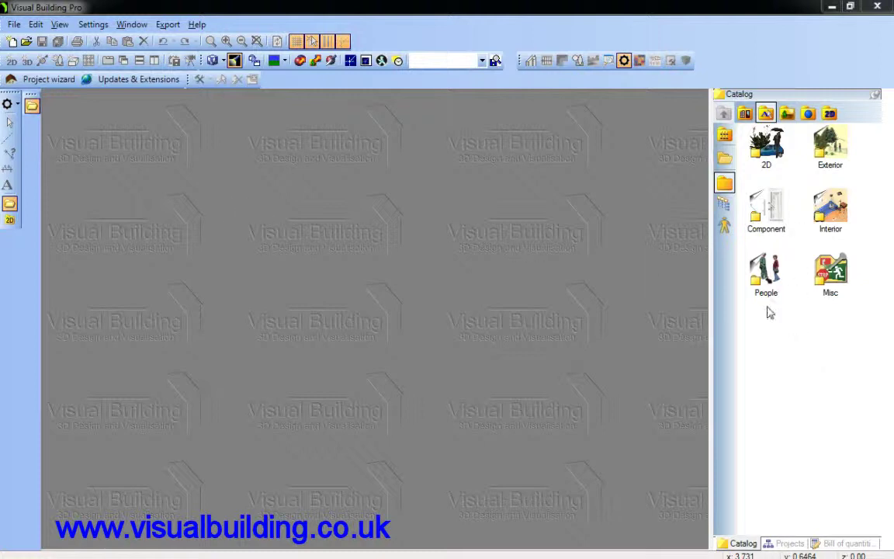
Select the Misc objects folder in the Catalog panel.
click(625, 62)
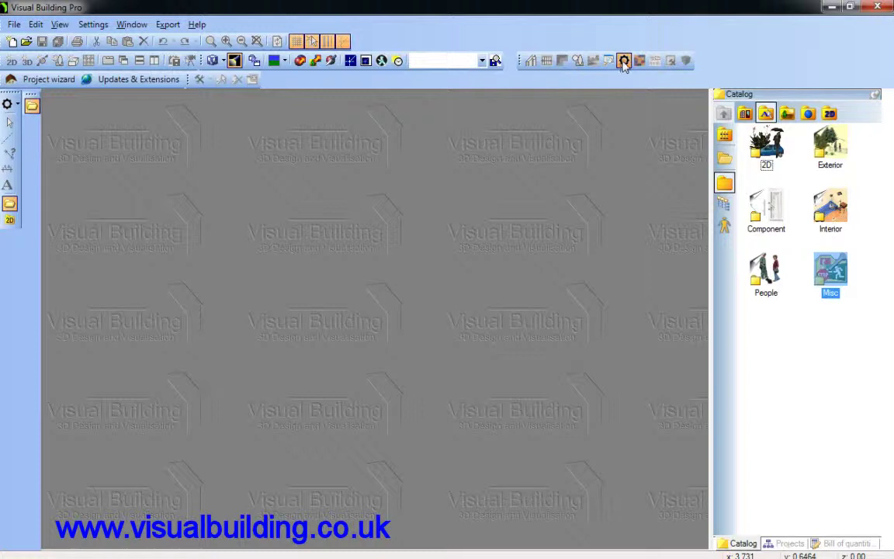
Launch the 3D Converter plug-in and browse to the temp folder's file list.
click(625, 63)
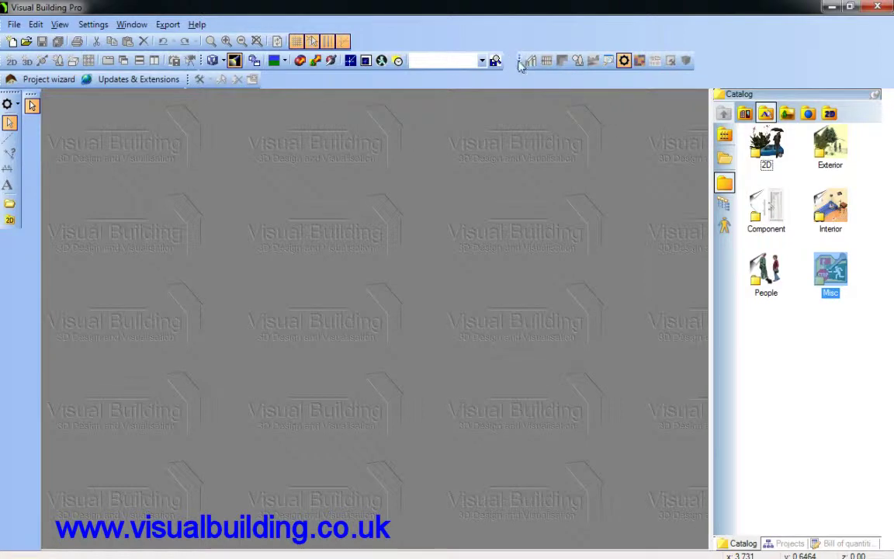
drag(520, 65, 475, 142)
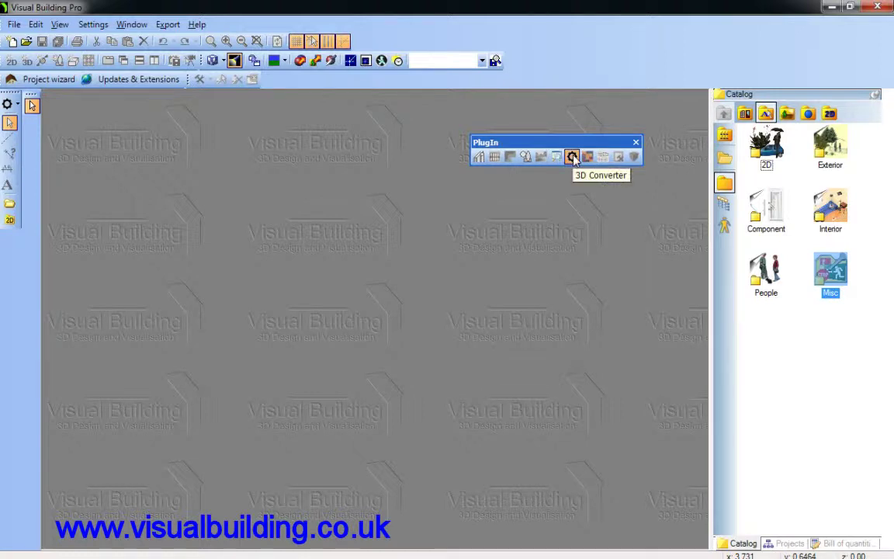
drag(573, 145, 598, 62)
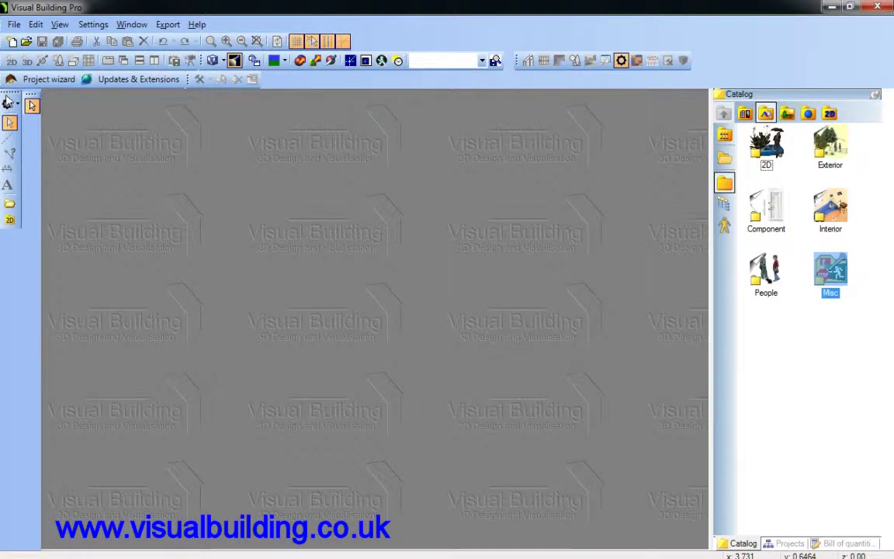
click(10, 204)
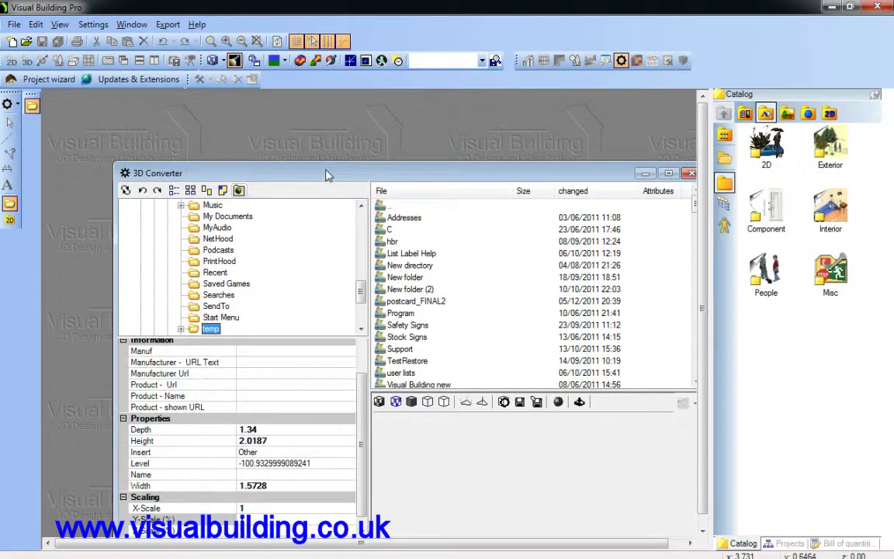
drag(329, 171, 266, 118)
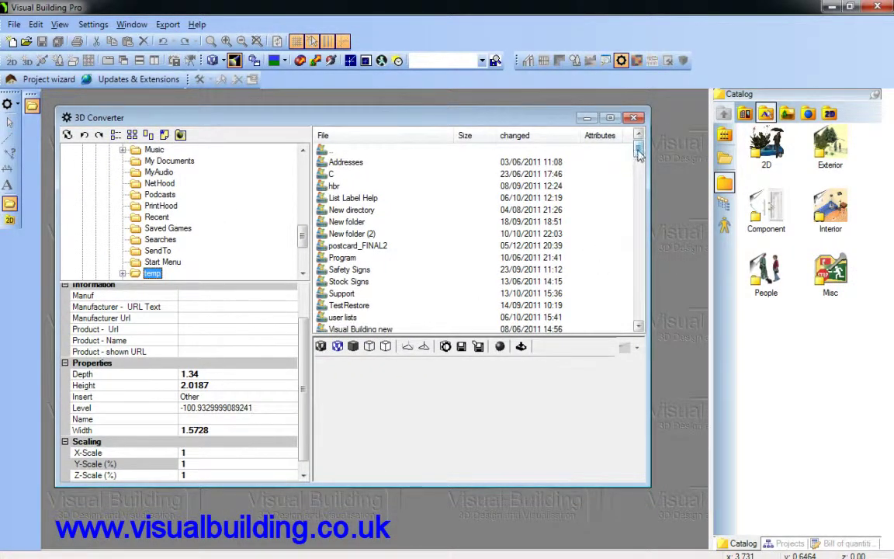
click(164, 136)
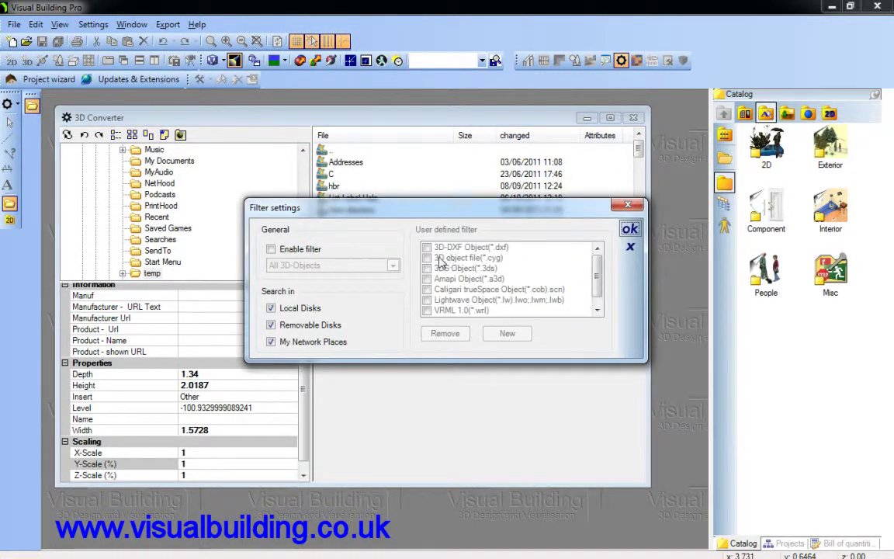
click(271, 248)
click(393, 265)
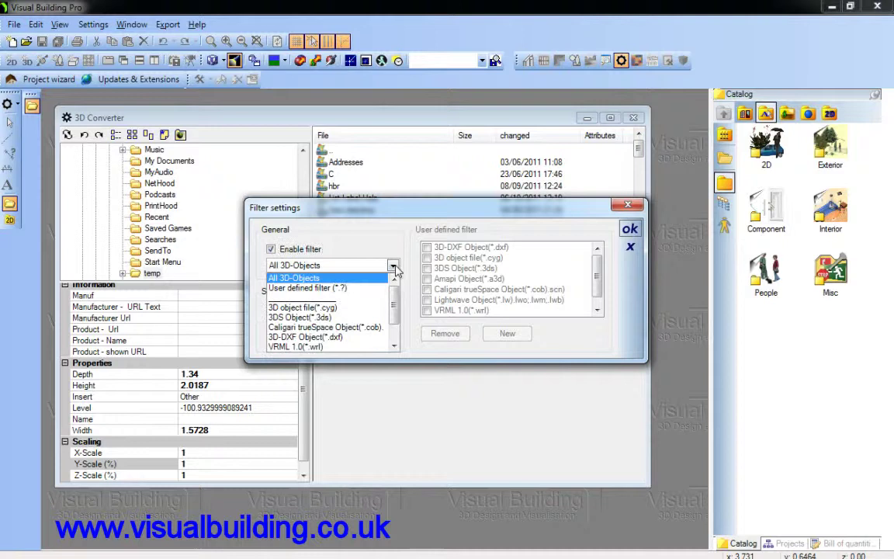
click(393, 266)
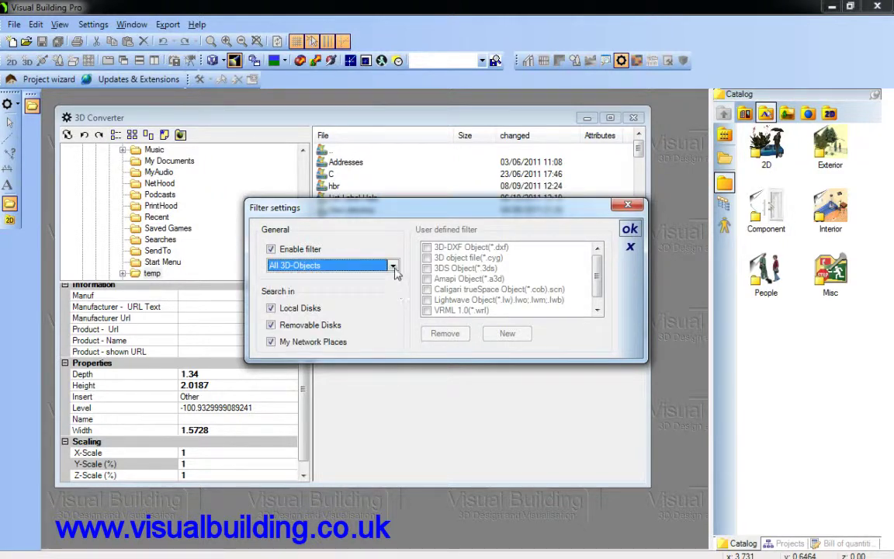
click(394, 266)
scroll(355, 279, down, 2)
scroll(355, 280, up, 2)
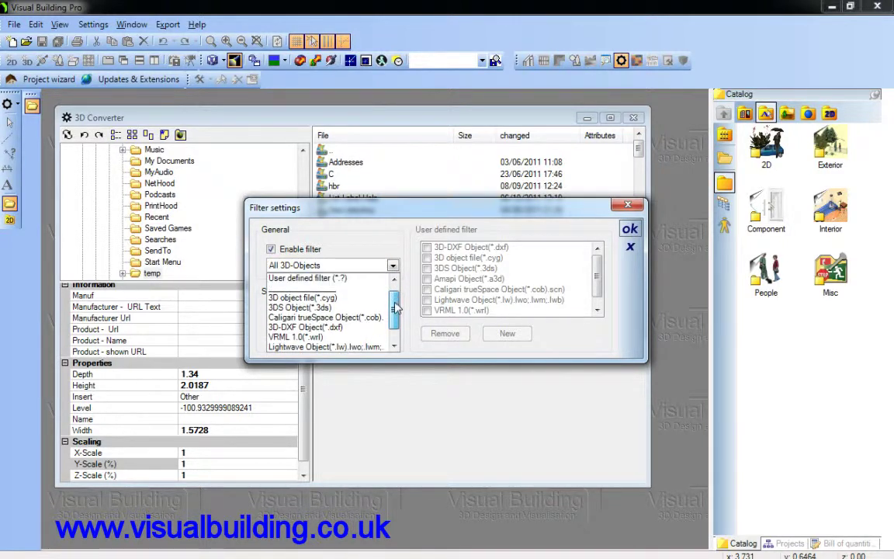
scroll(356, 295, down, 1)
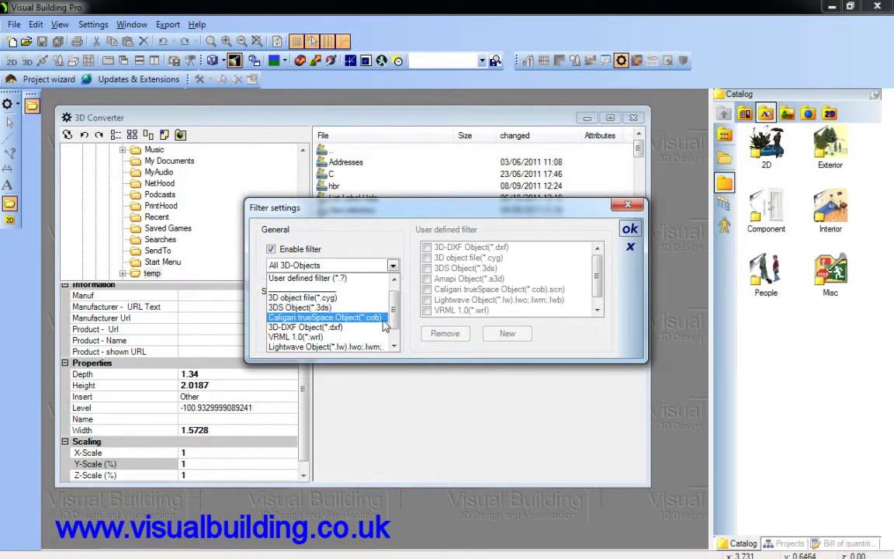
drag(393, 312, 395, 301)
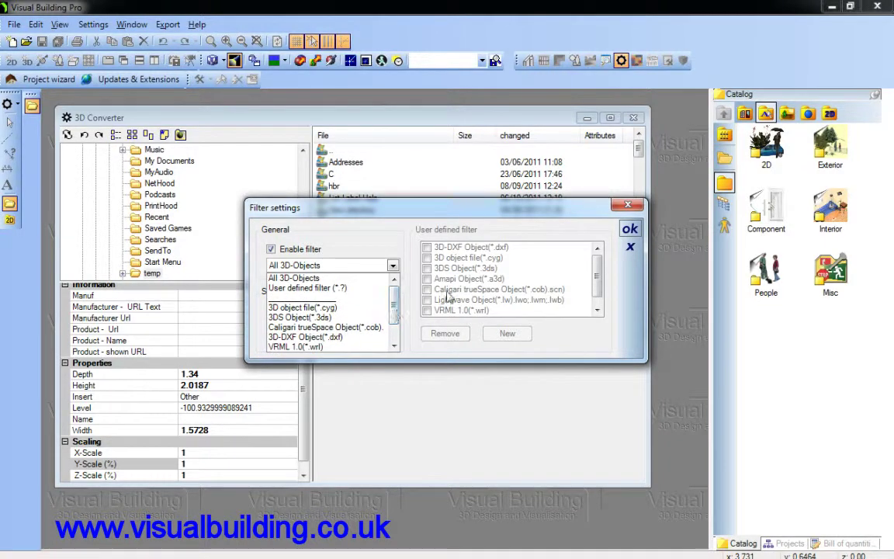
click(631, 248)
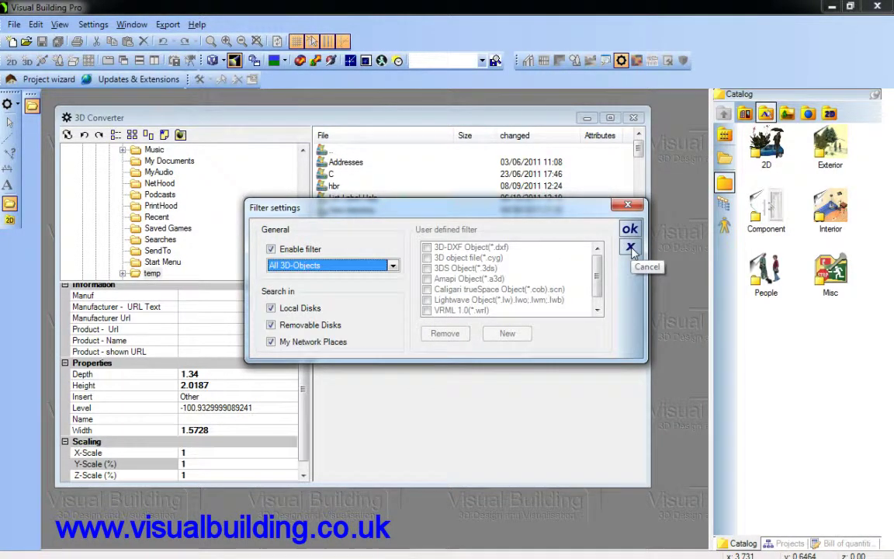
click(631, 248)
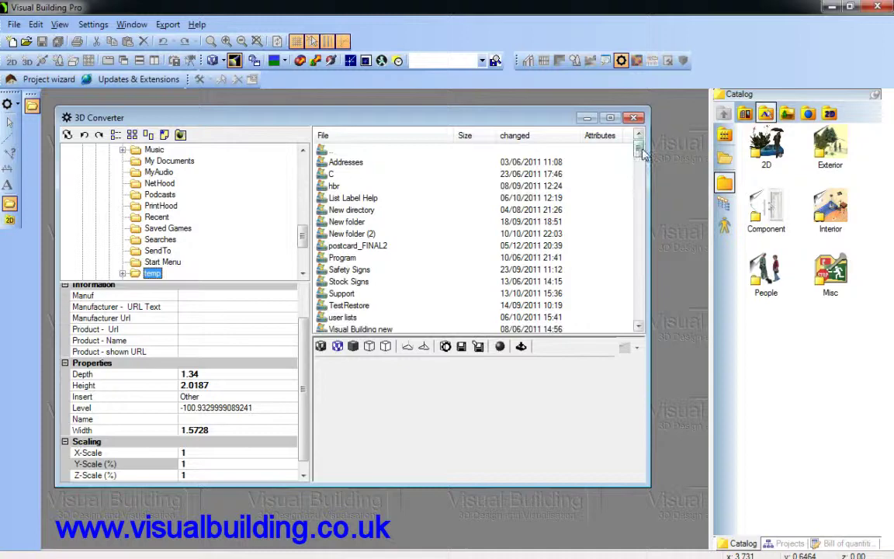
Load well.3ds for preview and enlarge the converter window, preview and object tree.
drag(638, 149, 651, 318)
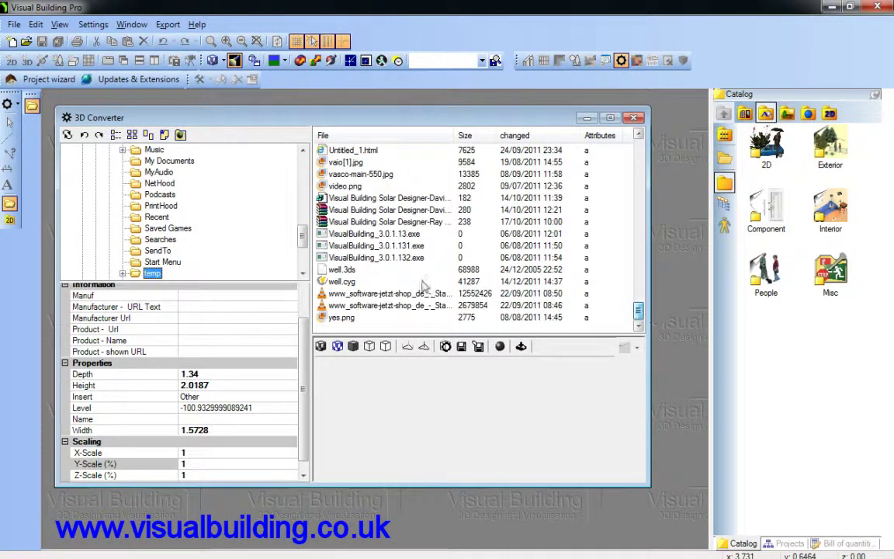
click(345, 270)
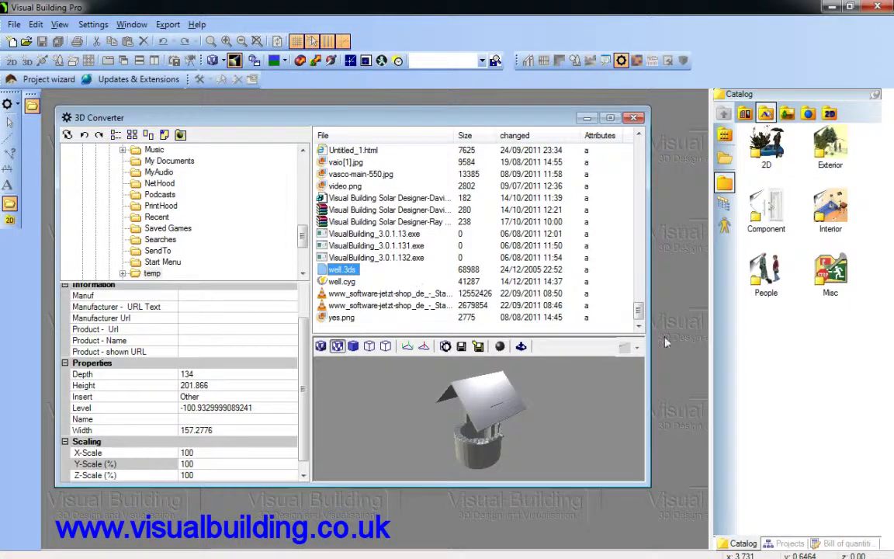
drag(466, 333, 505, 295)
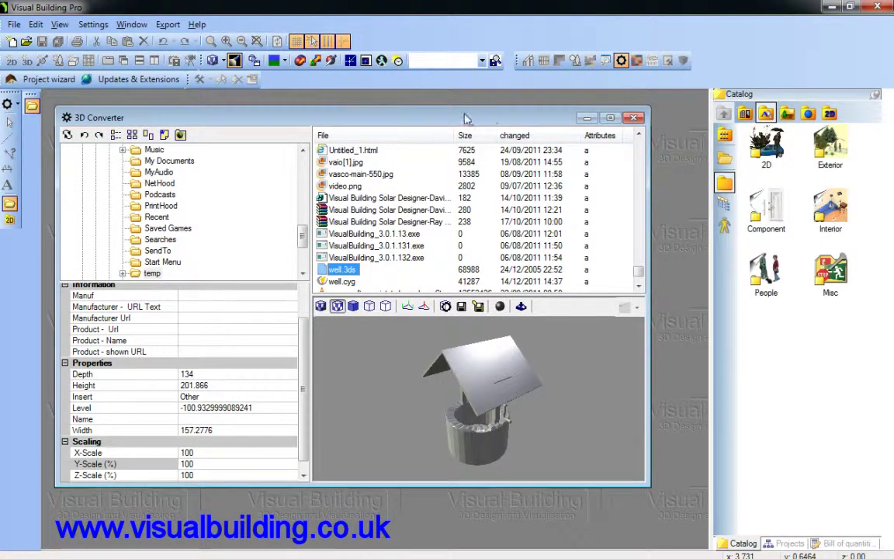
drag(466, 118, 452, 106)
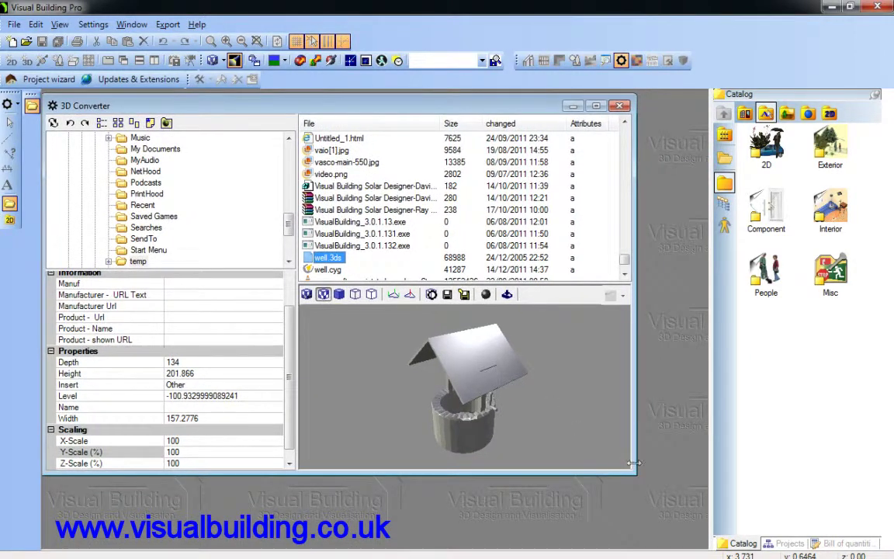
drag(629, 471, 674, 545)
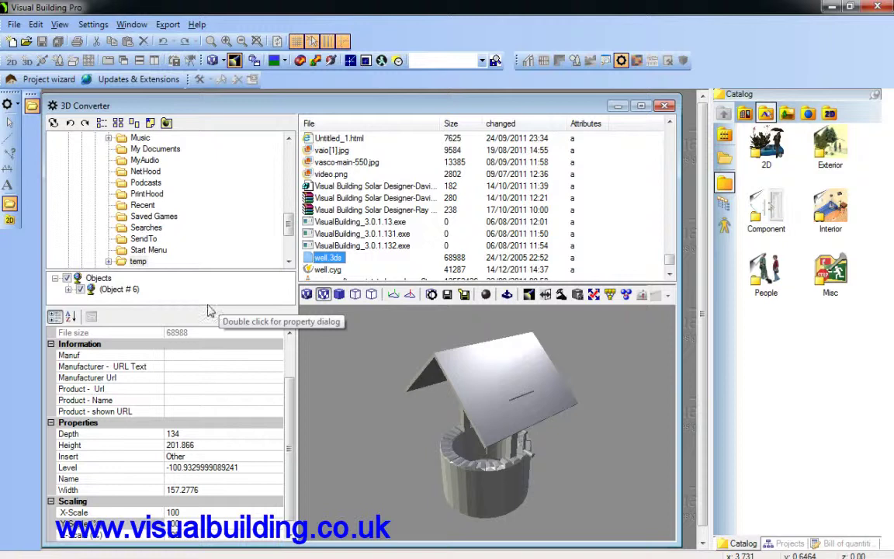
drag(207, 305, 207, 358)
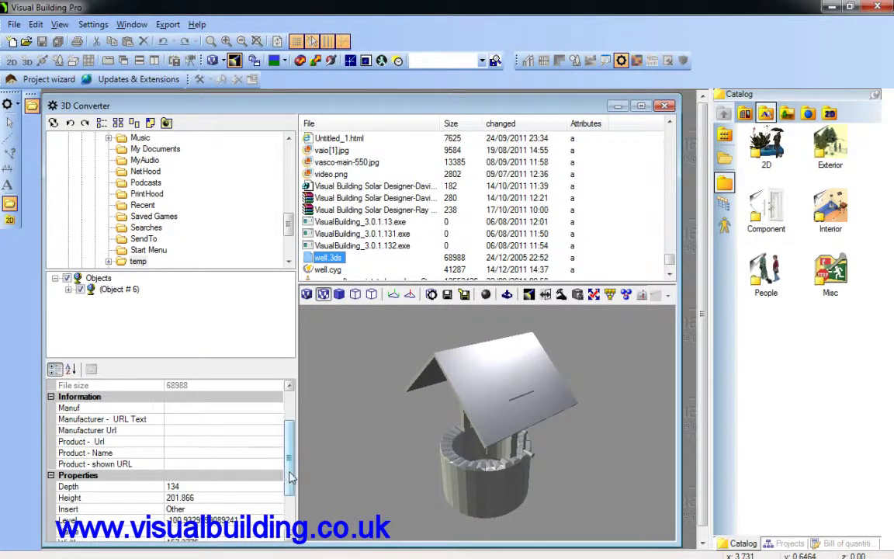
Enter scale values of 10 for the well and fit it into the preview.
scroll(260, 426, down, 2)
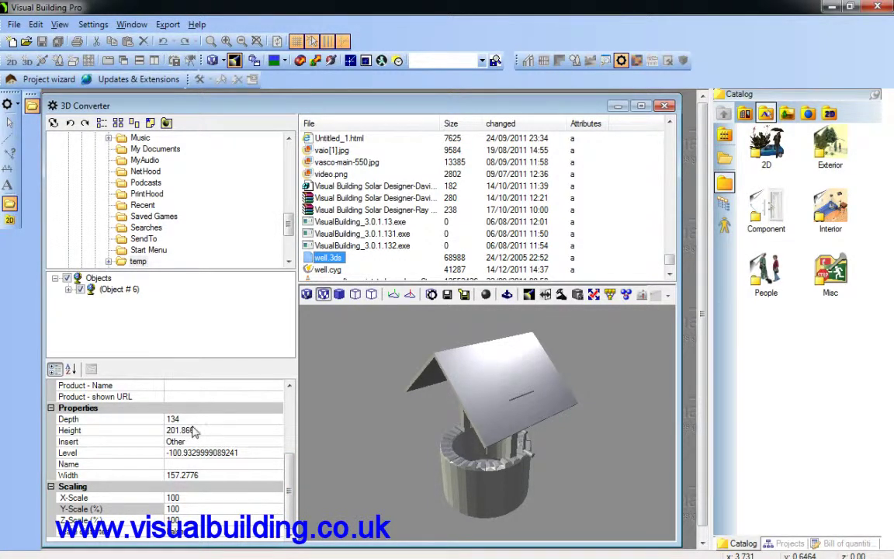
click(184, 499)
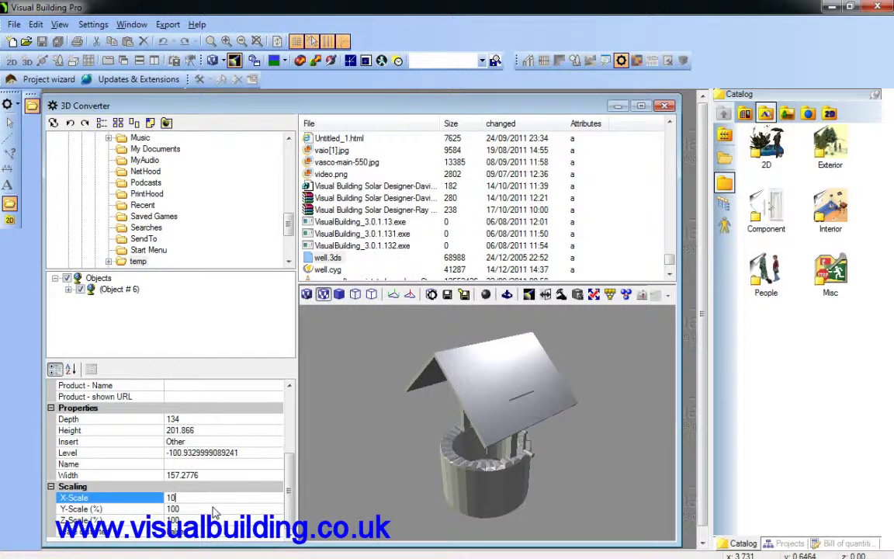
click(207, 509)
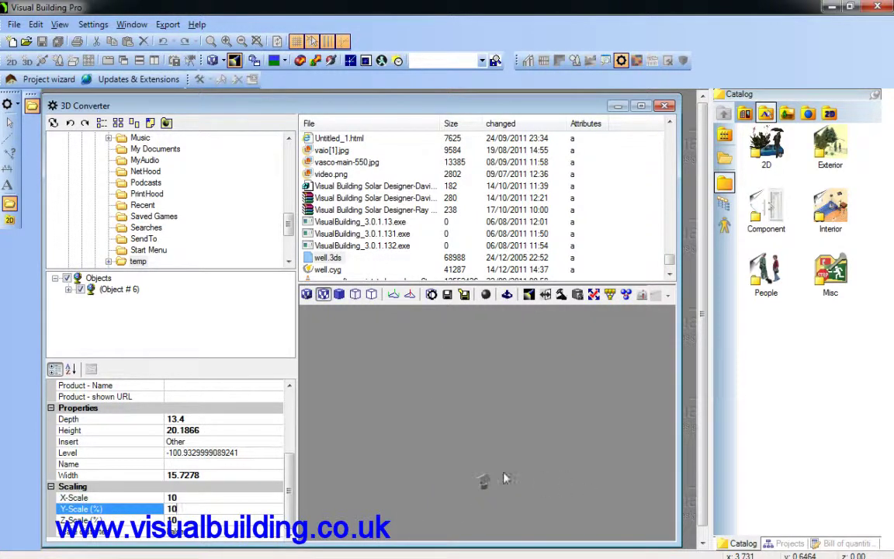
key(Return)
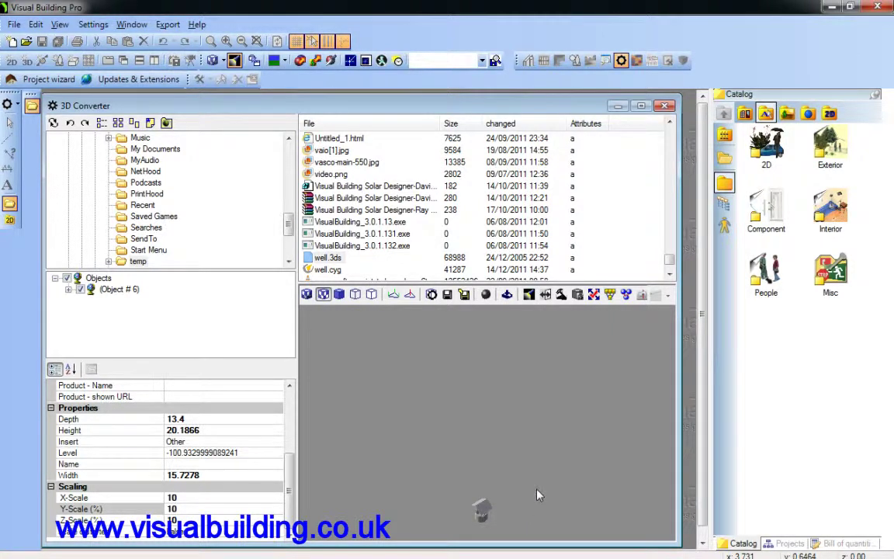
drag(535, 471, 558, 543)
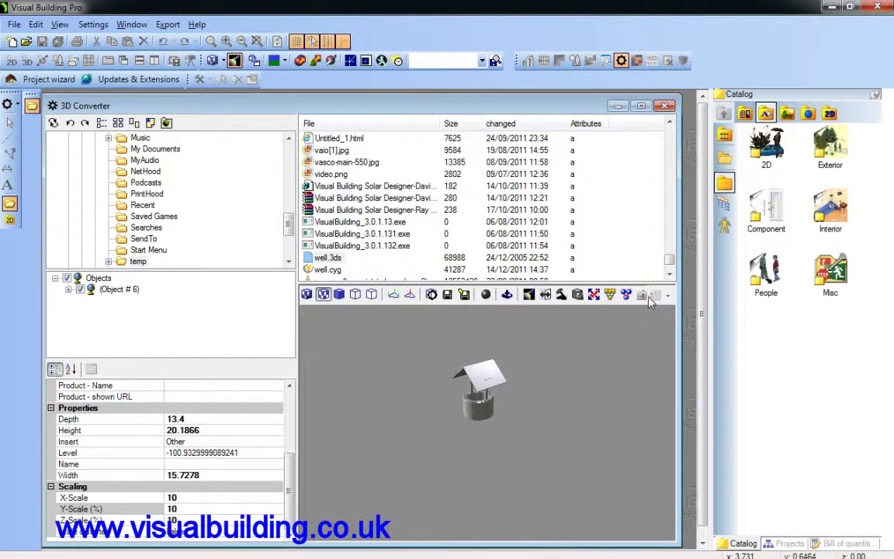
mouse_move(605, 358)
mouse_down()
mouse_move(627, 379)
mouse_move(610, 356)
mouse_up()
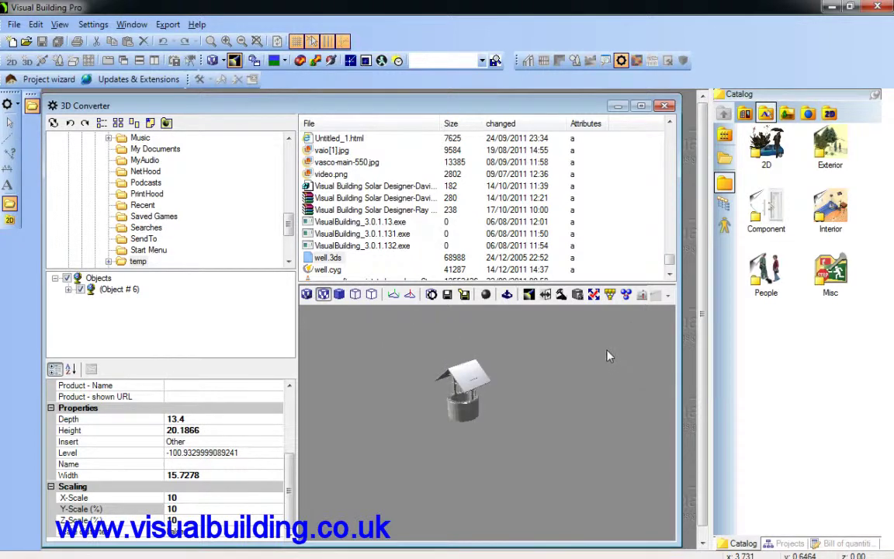
right_click(351, 356)
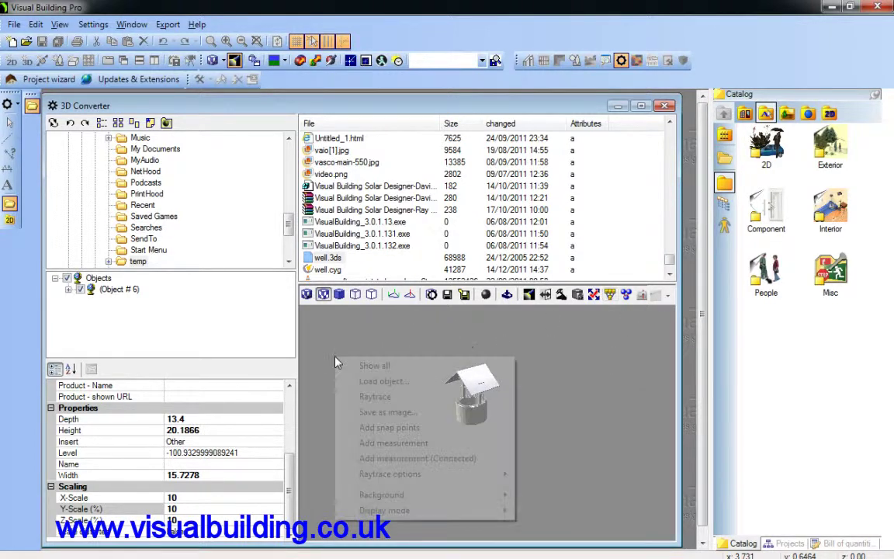
click(378, 365)
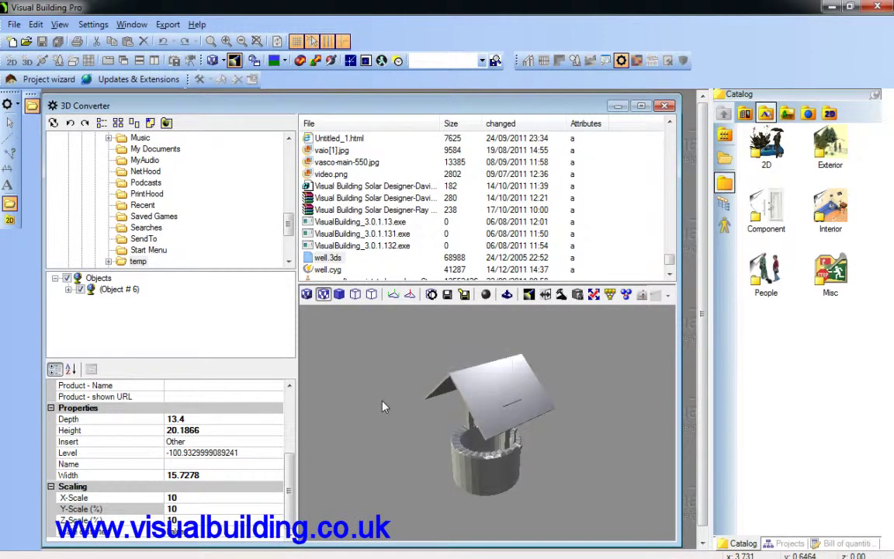
Change X-Scale to 1 and fit the shrunken well into the preview.
click(189, 497)
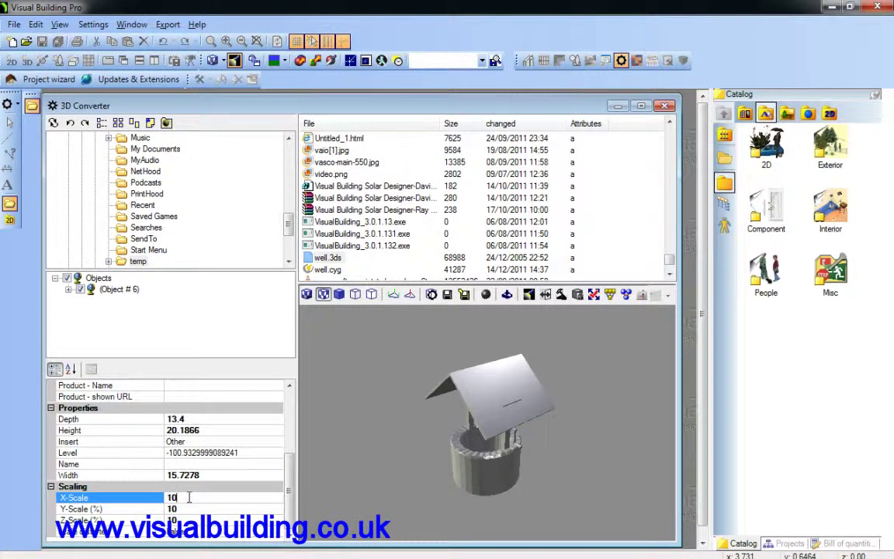
text(1)
key(Return)
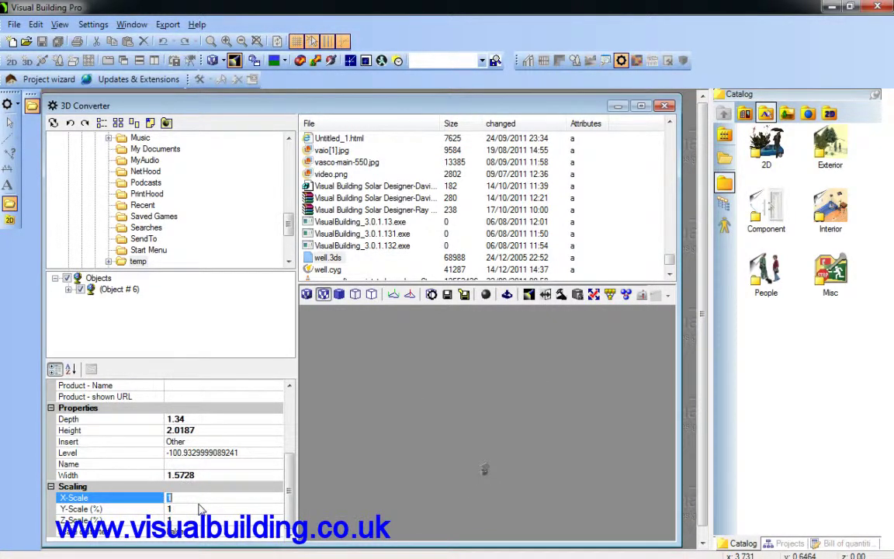
right_click(455, 389)
click(506, 396)
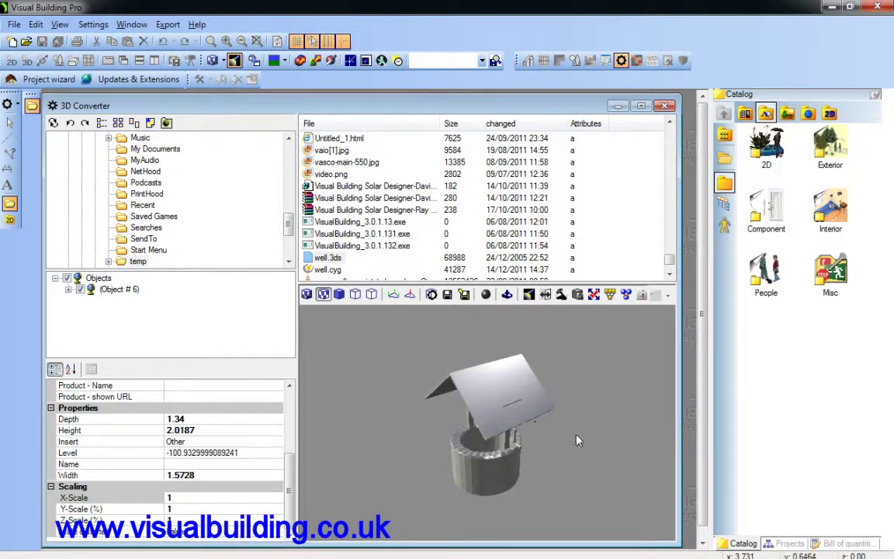
drag(577, 440, 333, 369)
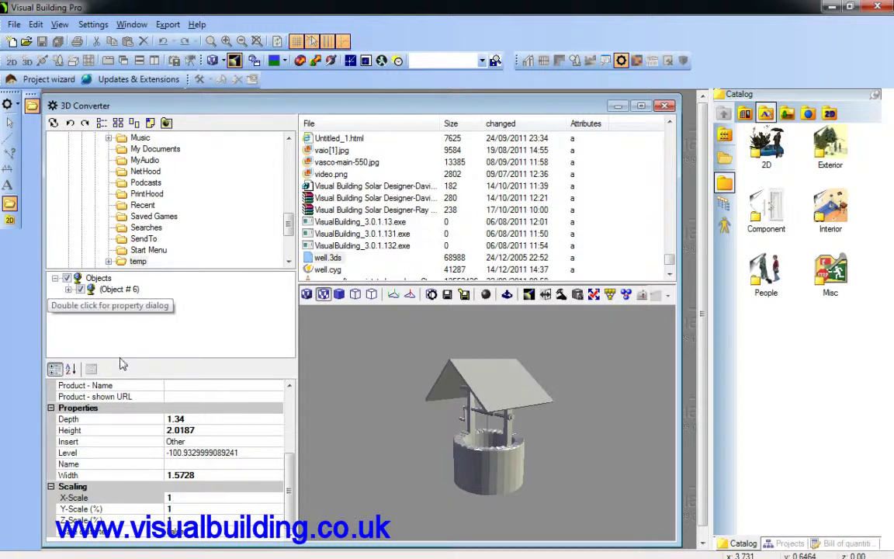
Expand Object # 6 and Model_7 to Model_12 to reveal their materials, selecting Mat_3.
drag(120, 364, 120, 444)
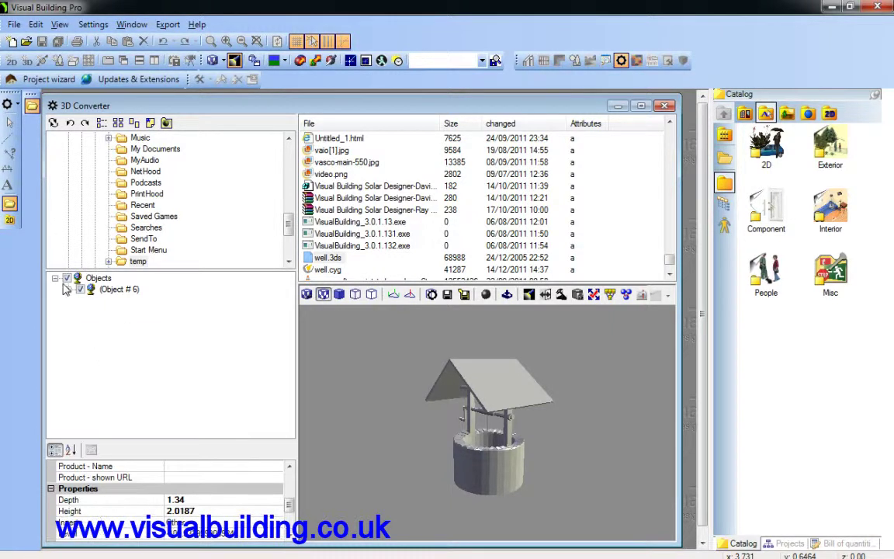
click(68, 288)
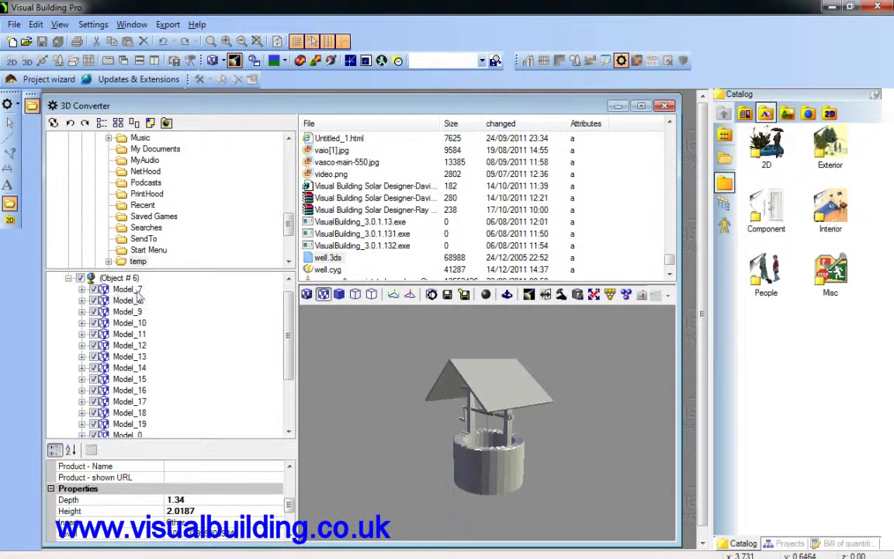
click(81, 288)
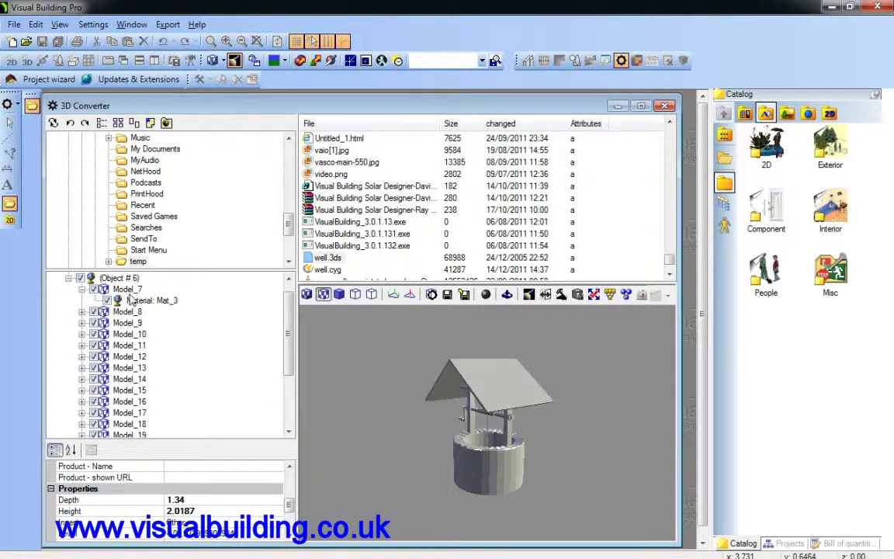
click(81, 311)
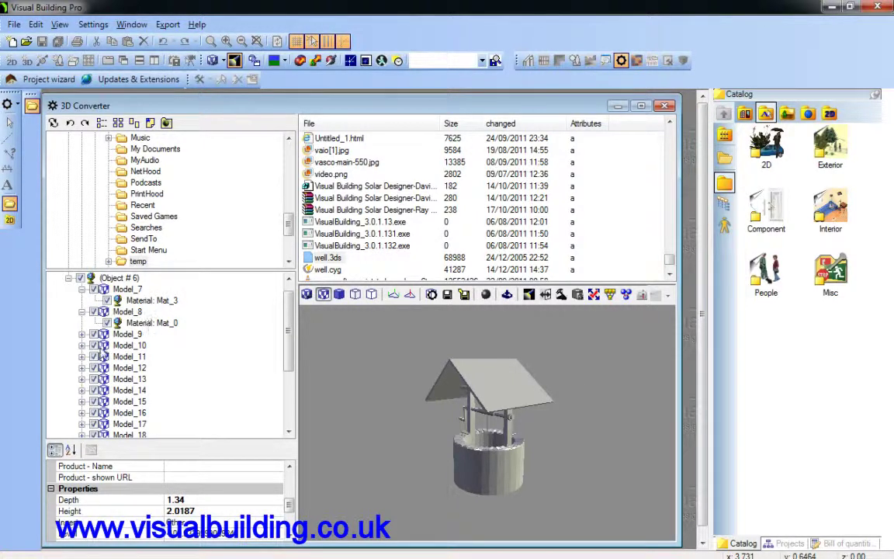
click(82, 335)
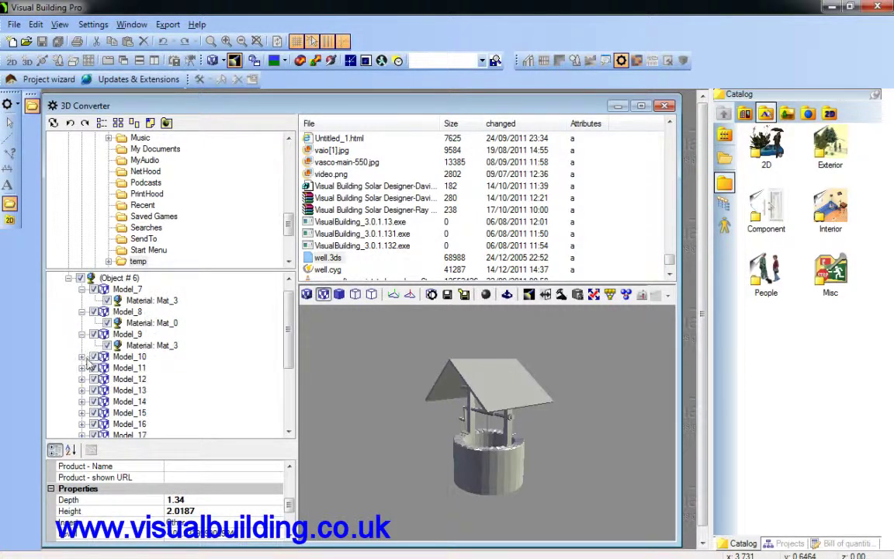
click(81, 356)
click(81, 378)
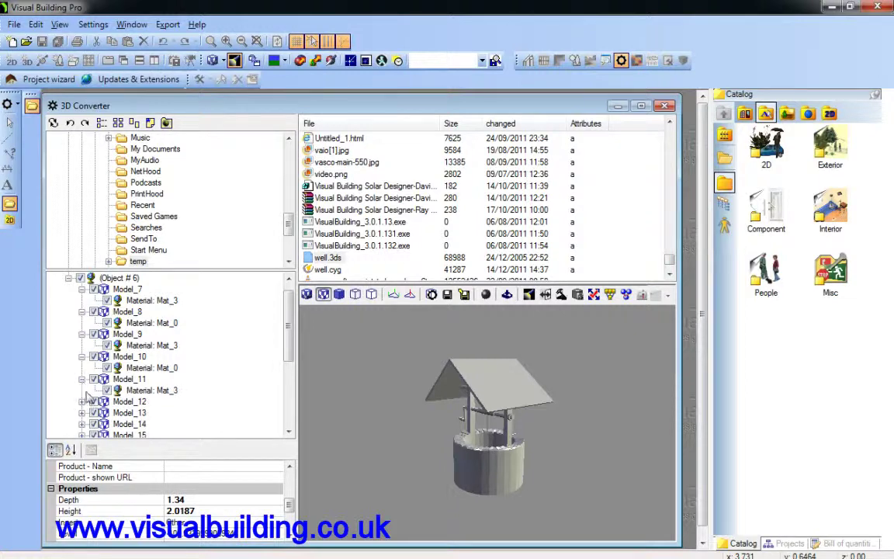
click(82, 401)
click(144, 413)
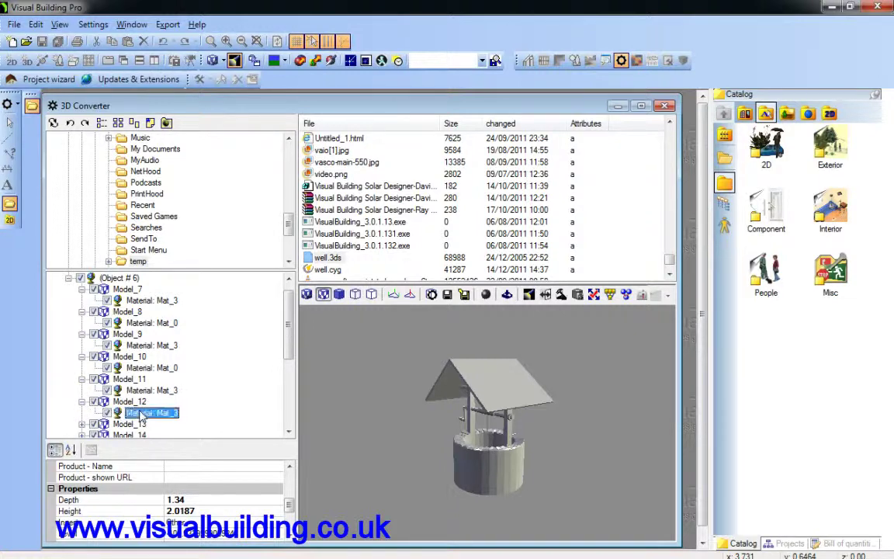
double_click(143, 413)
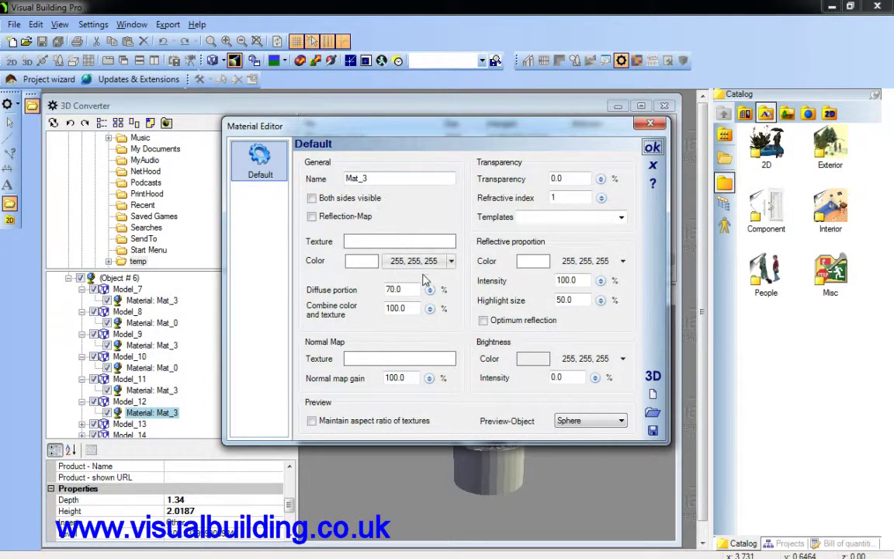
click(651, 169)
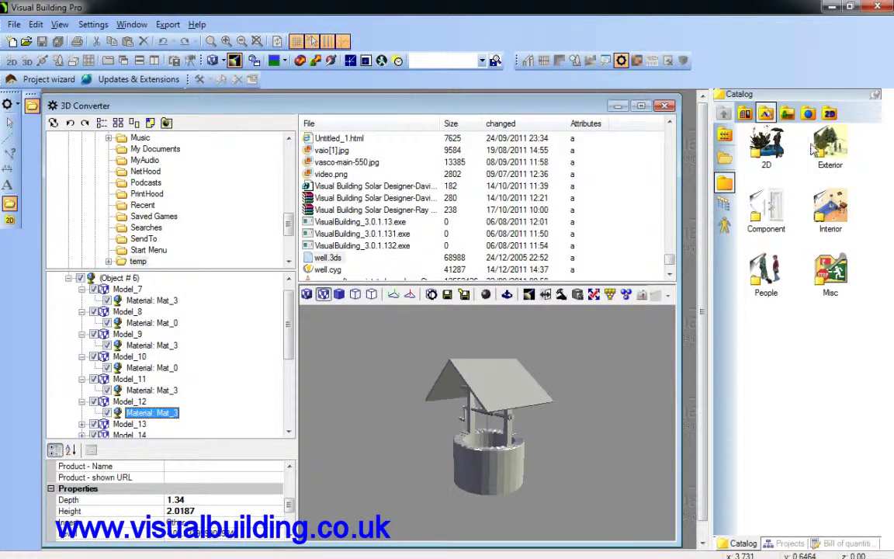
Apply Dunkel_1001a.bmp from Textures > Wood > Structure to the well's roof.
click(787, 114)
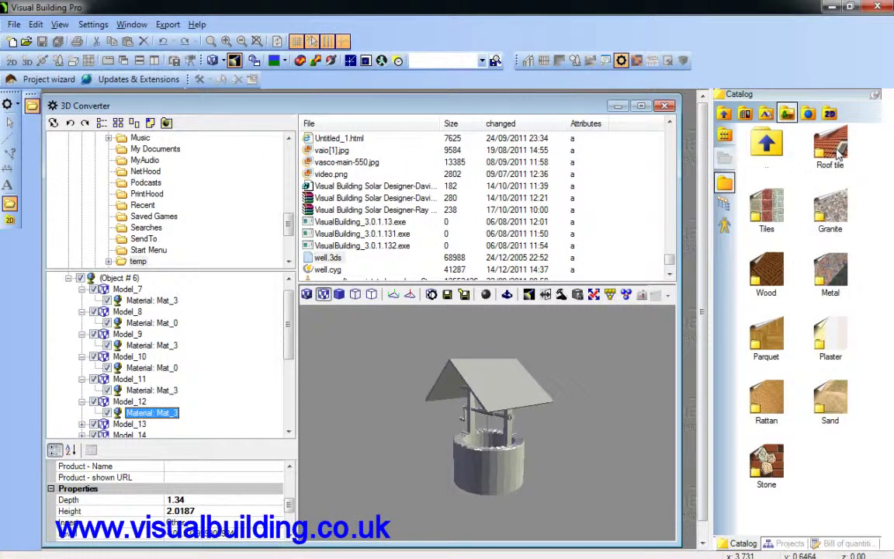
double_click(779, 272)
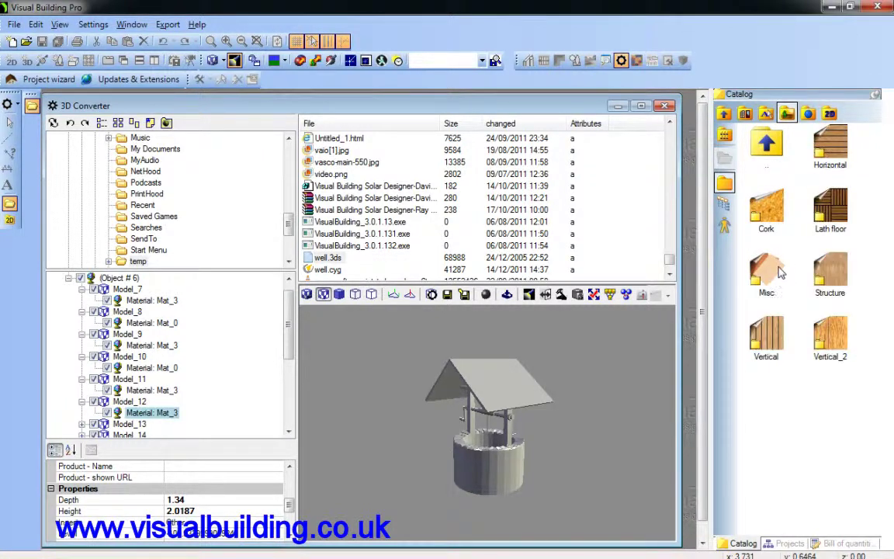
double_click(832, 270)
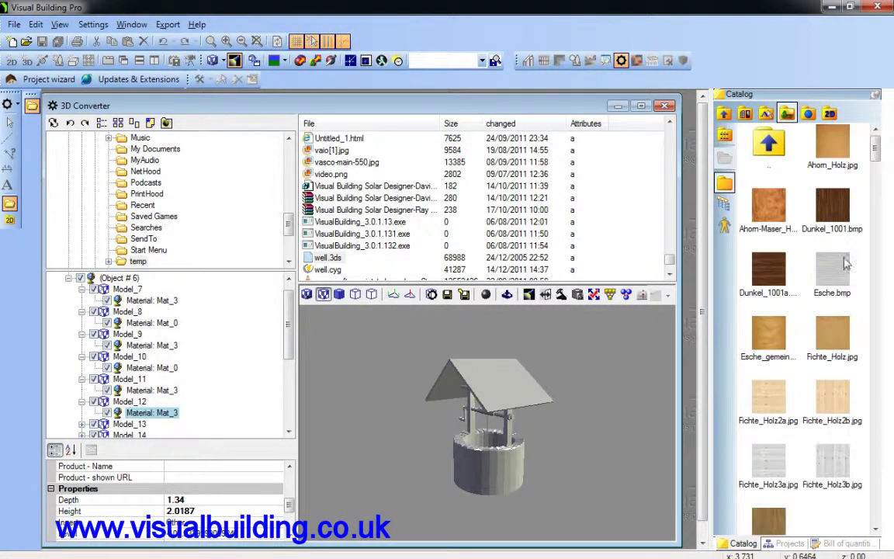
click(781, 272)
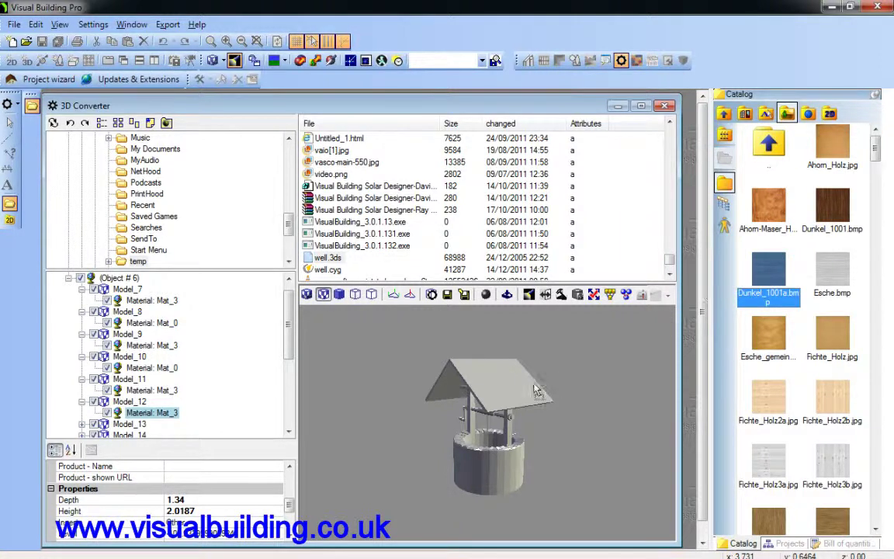
click(510, 393)
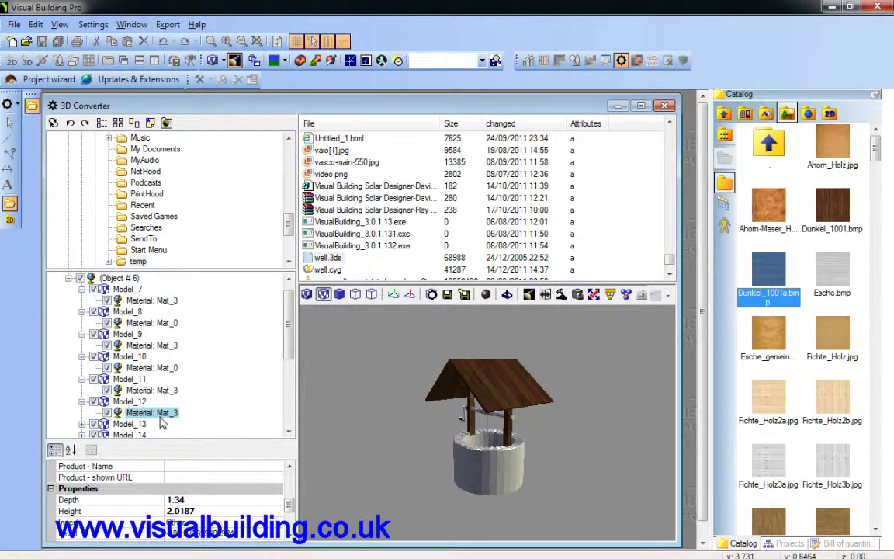
key(Escape)
drag(413, 430, 462, 432)
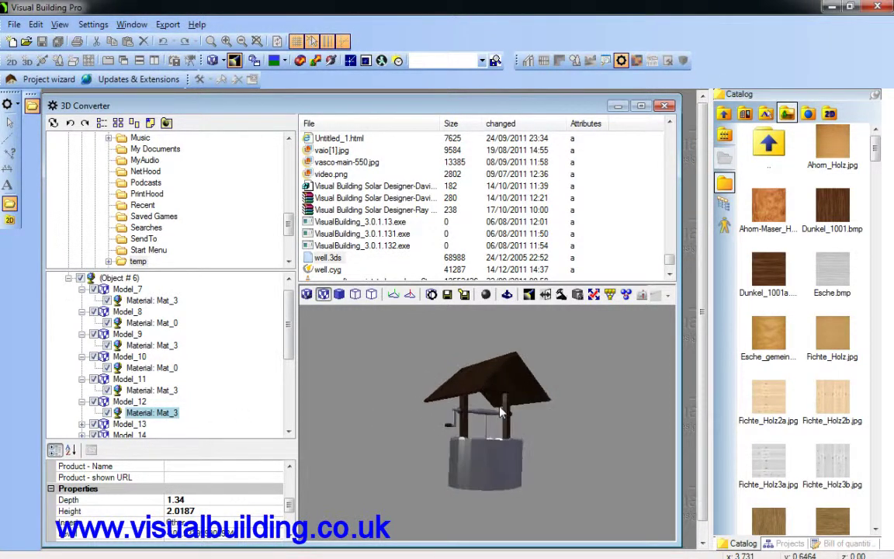
drag(501, 413, 454, 428)
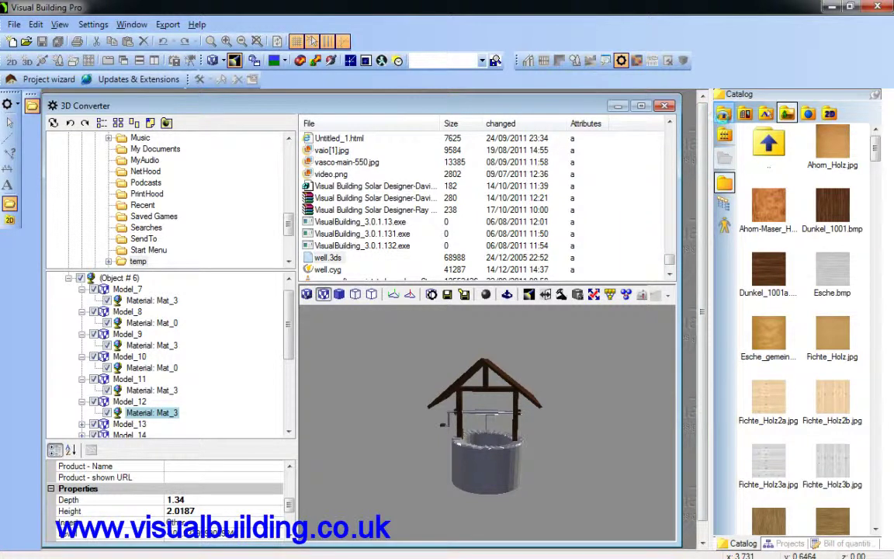
Navigate the Catalog from the Wood textures to the Plaster > Rustic folder.
click(723, 114)
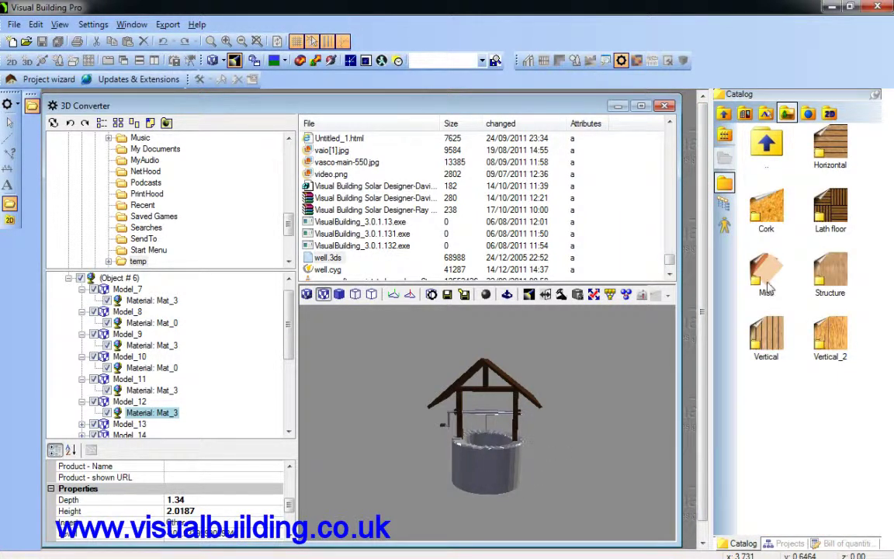
double_click(834, 275)
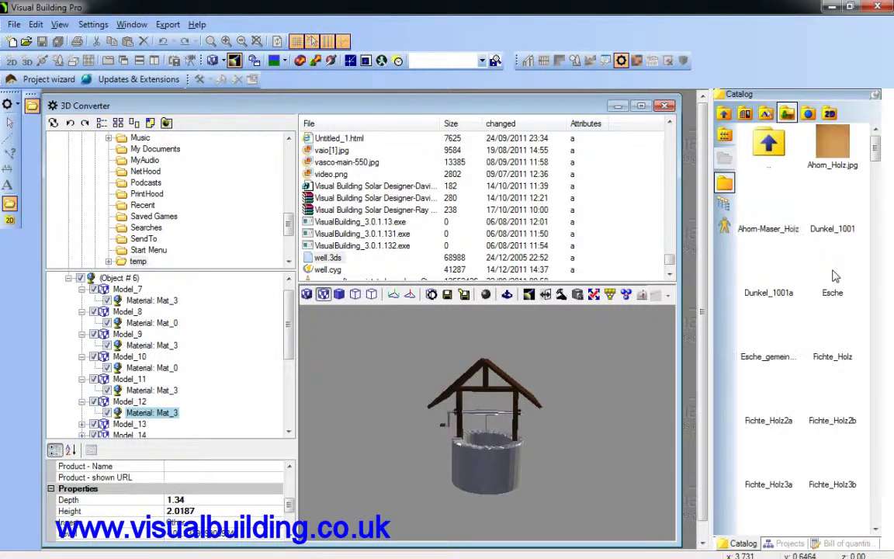
drag(875, 155, 877, 124)
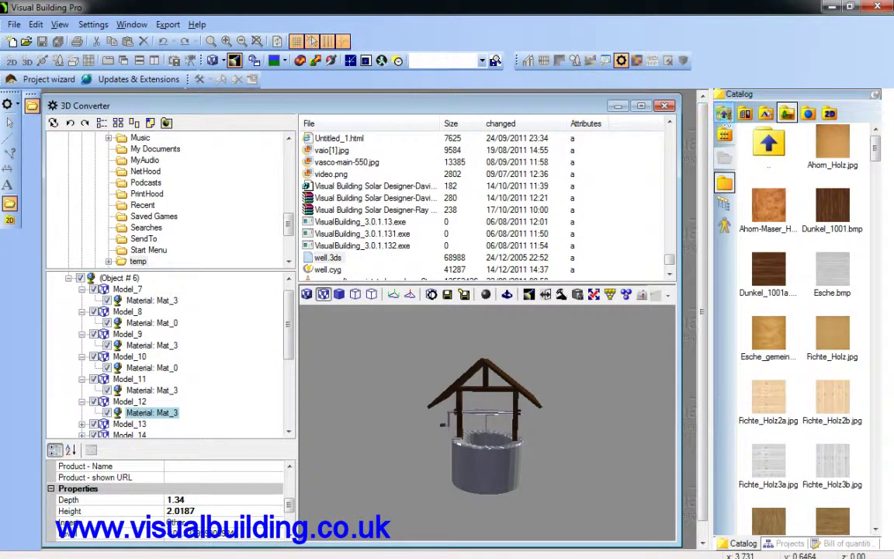
double_click(768, 144)
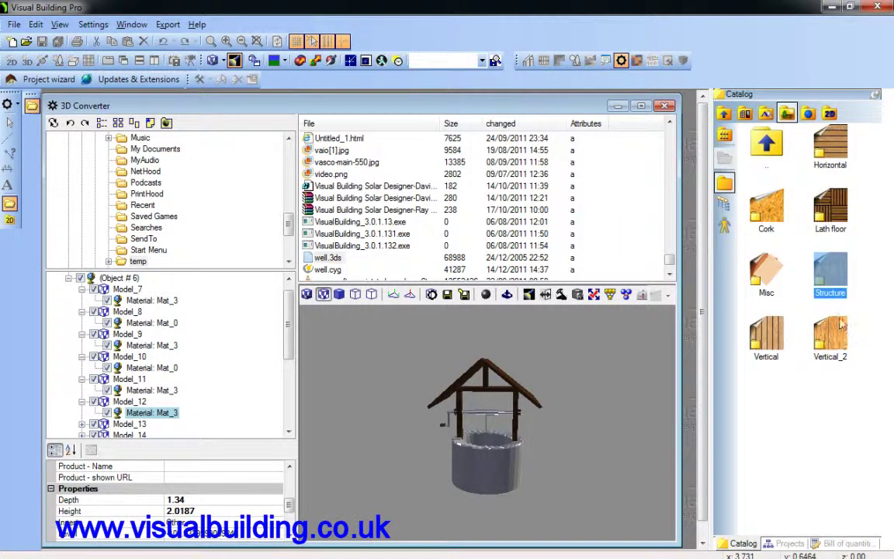
double_click(766, 144)
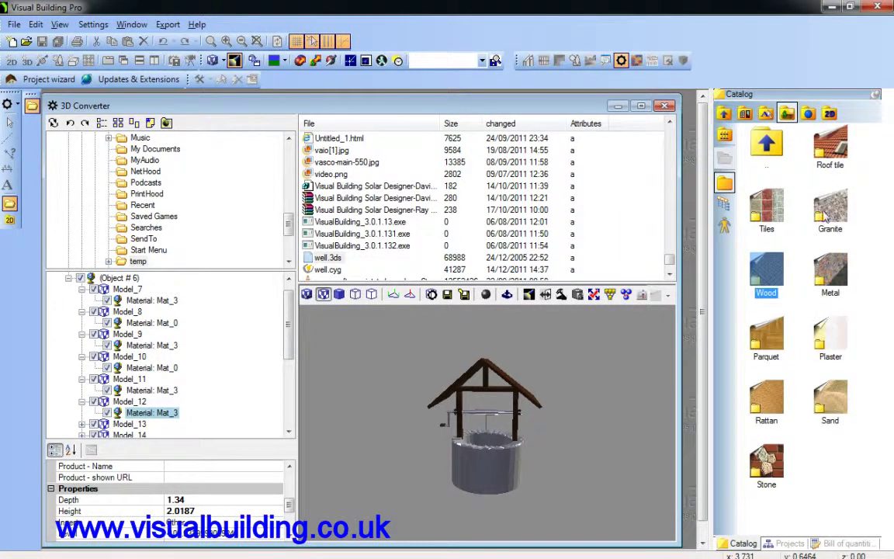
double_click(831, 341)
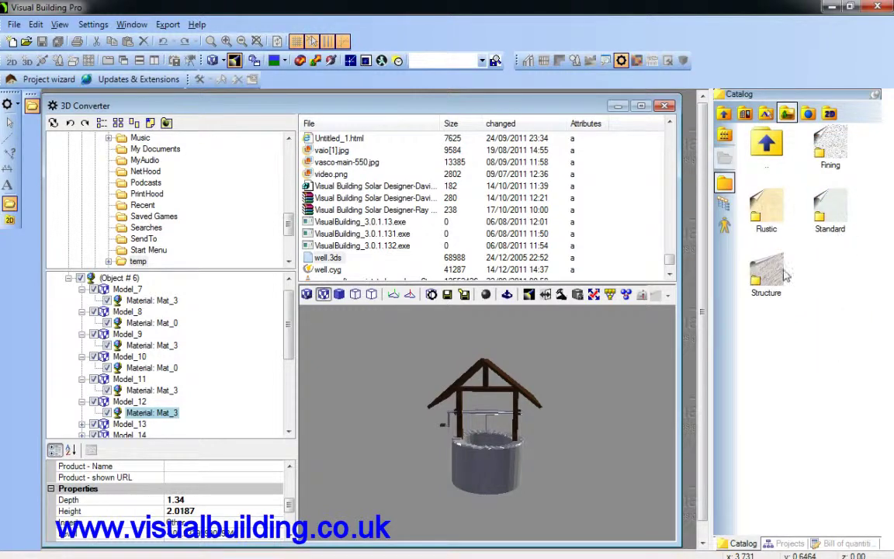
double_click(766, 208)
Preview the Putz textures and drag Putz rustikal-002_07.bmp onto the well's stone base.
drag(881, 224, 887, 287)
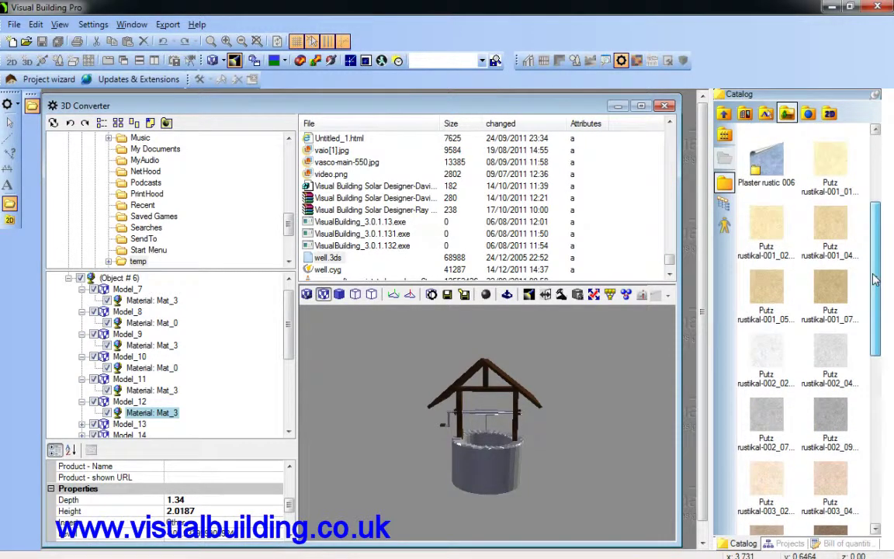
click(766, 229)
double_click(766, 229)
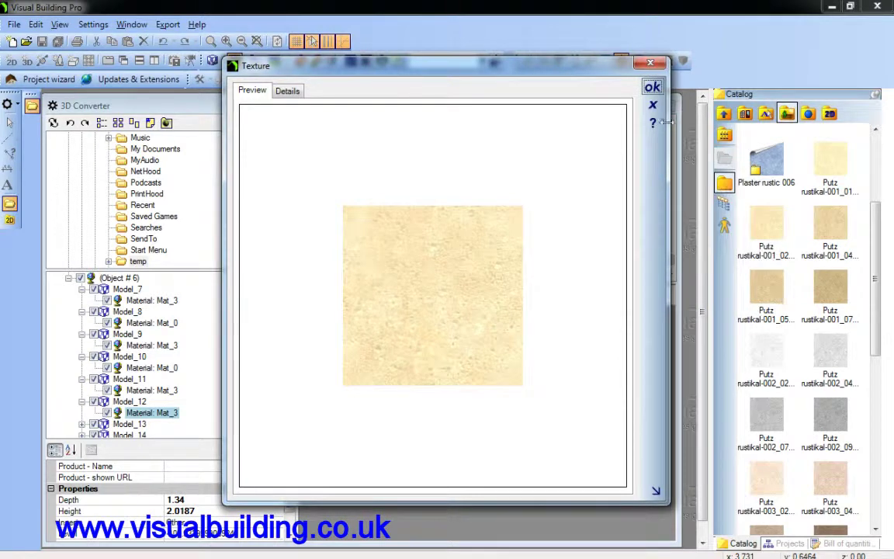
key(Escape)
click(768, 291)
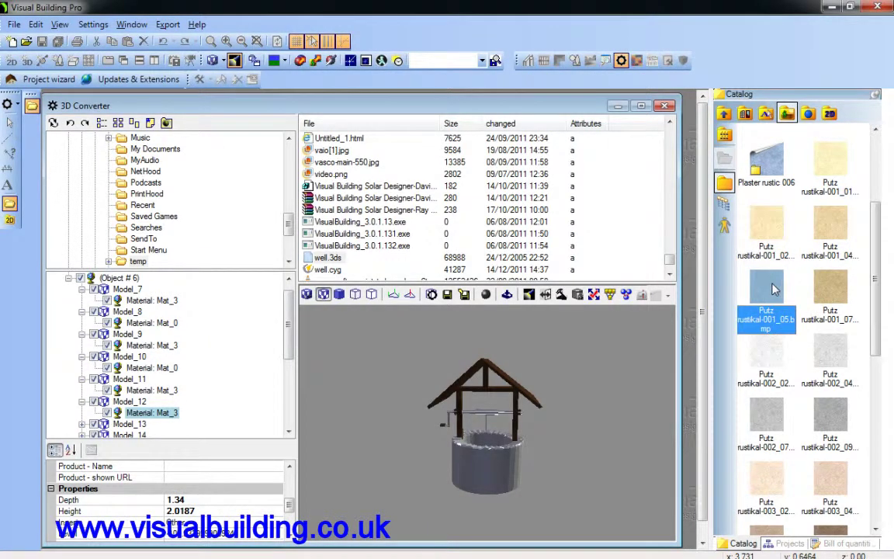
click(769, 417)
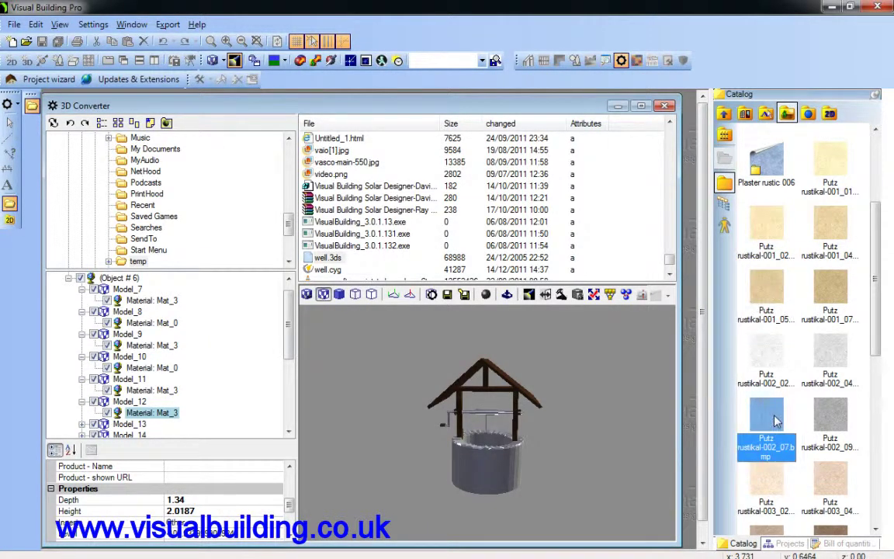
drag(487, 479, 456, 466)
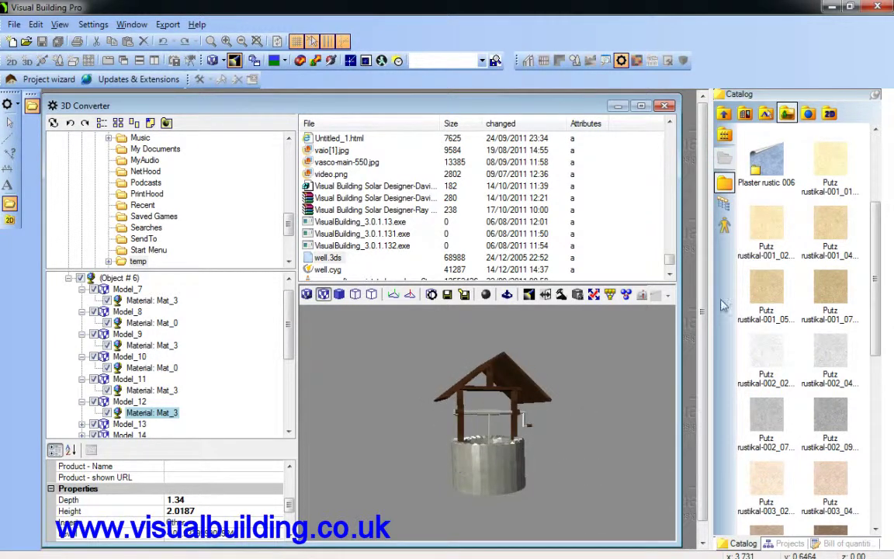
Drag edels1.jpg from Metal > Steel onto the winch, then orbit and zoom closer.
key(BackSpace)
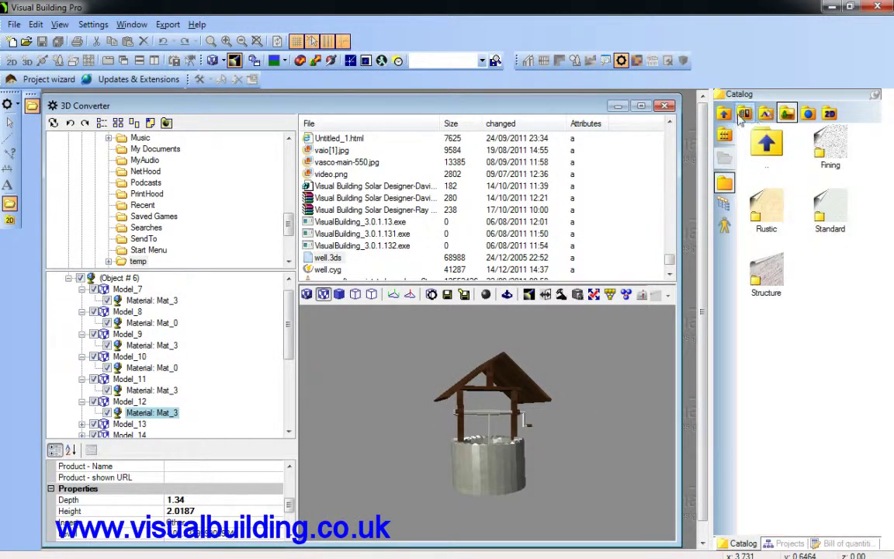
key(BackSpace)
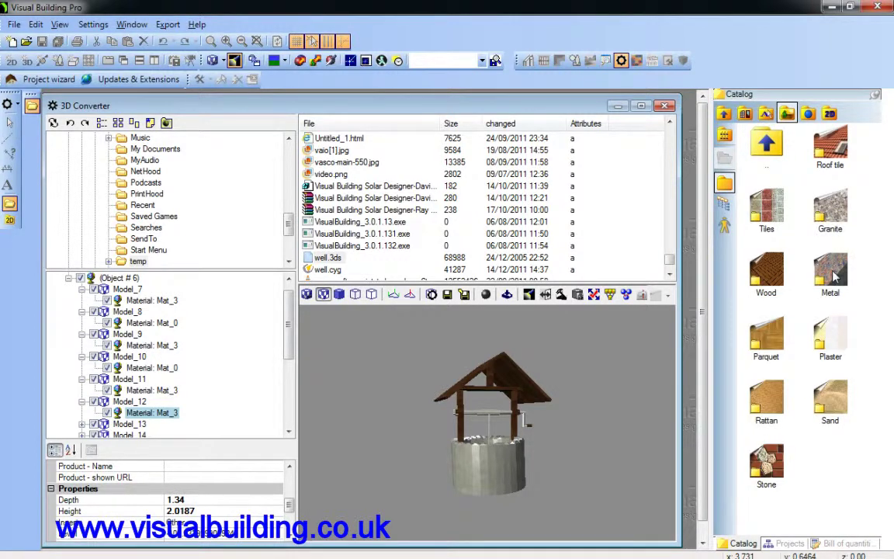
double_click(832, 272)
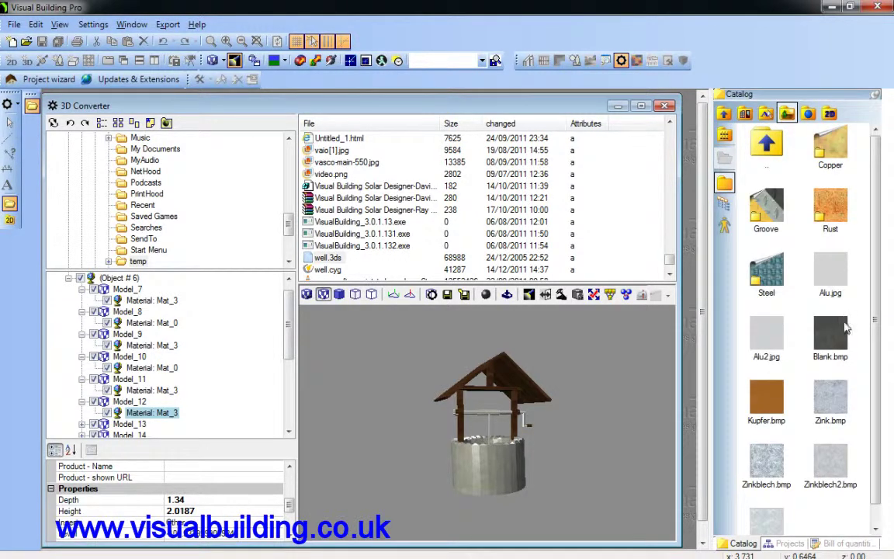
double_click(768, 288)
mouse_move(829, 208)
mouse_down()
mouse_move(742, 199)
mouse_move(718, 214)
mouse_move(540, 411)
mouse_move(513, 416)
mouse_up()
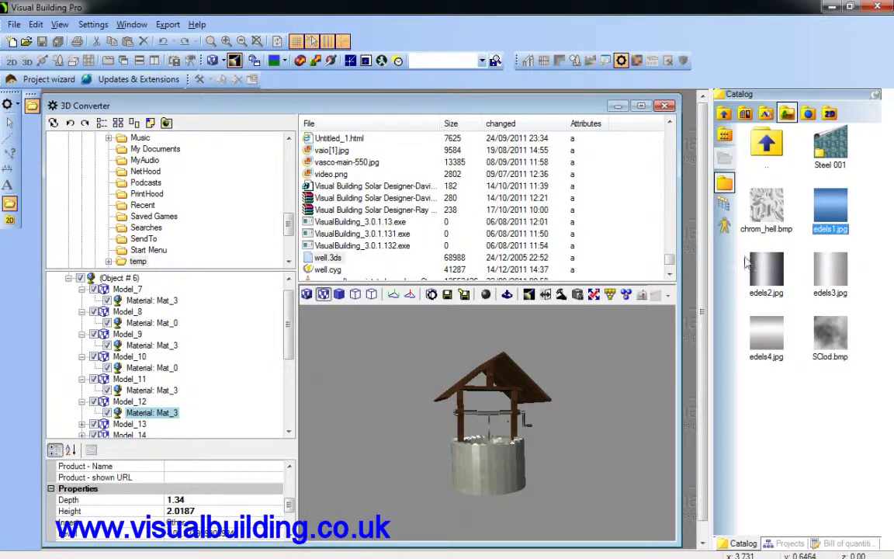
drag(613, 417, 526, 393)
drag(573, 365, 620, 409)
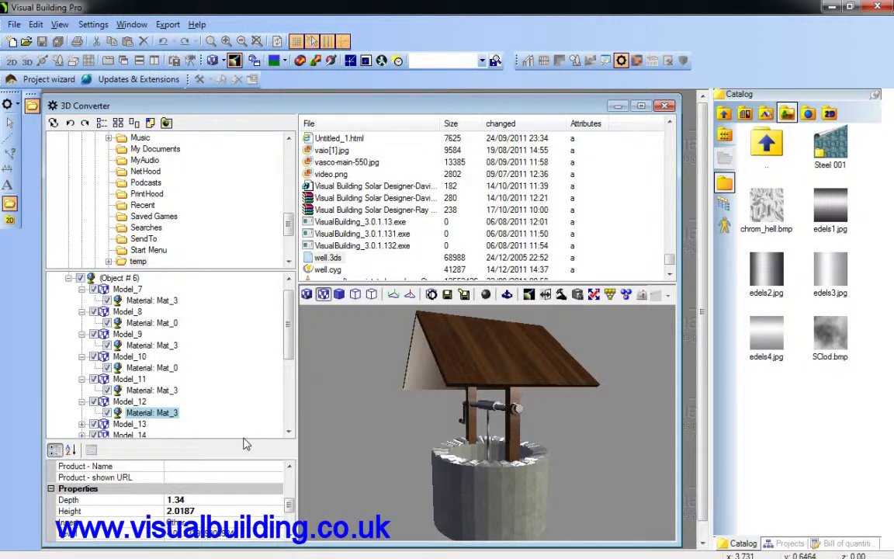
Enlarge the Properties grid to view the manufacturer and product fields, then change preview shading.
scroll(262, 458, up, 3)
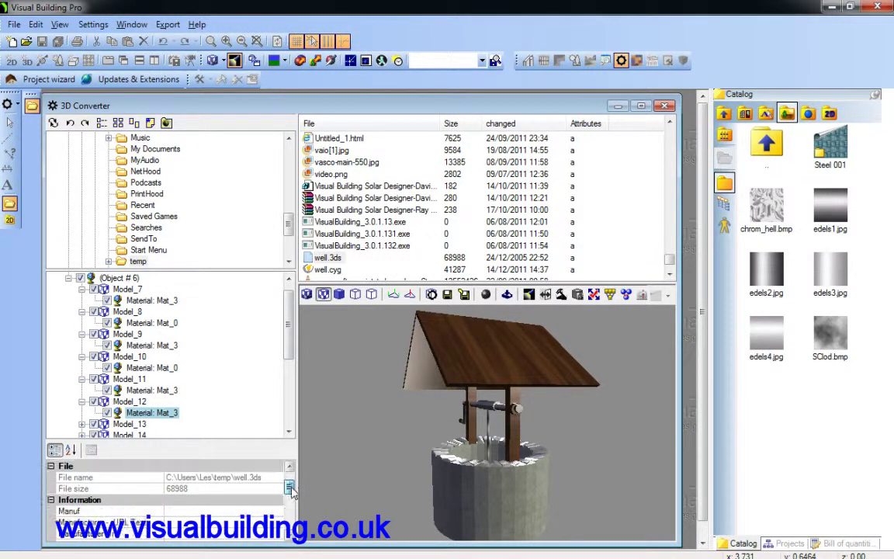
scroll(287, 486, down, 1)
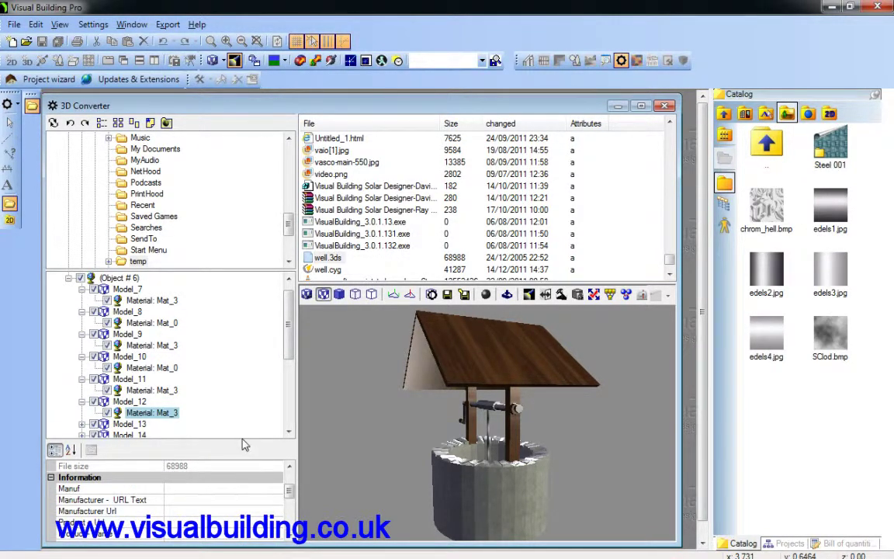
drag(243, 443, 241, 338)
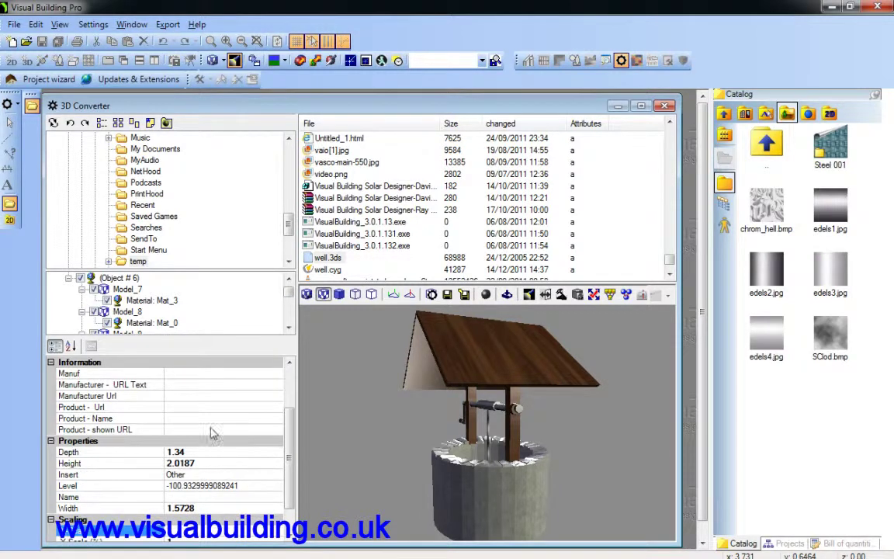
click(194, 384)
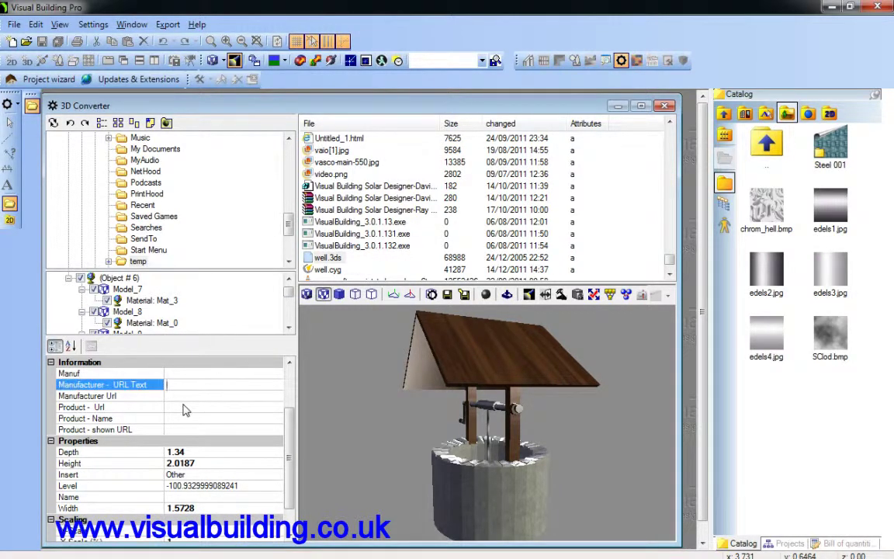
click(184, 407)
click(183, 420)
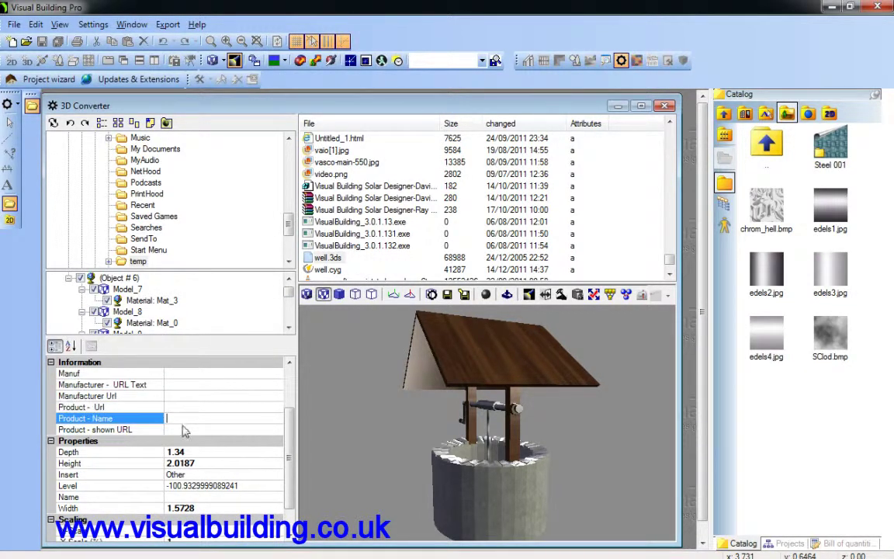
click(188, 374)
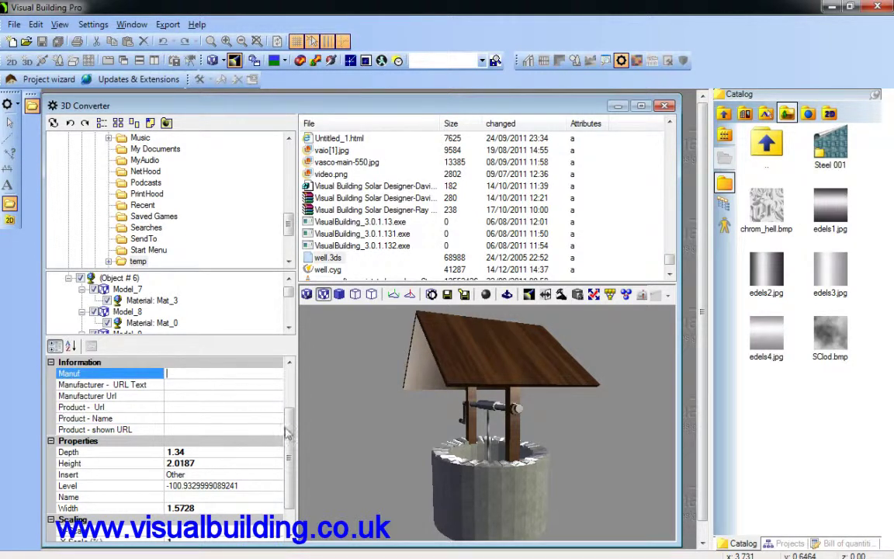
scroll(287, 433, up, 1)
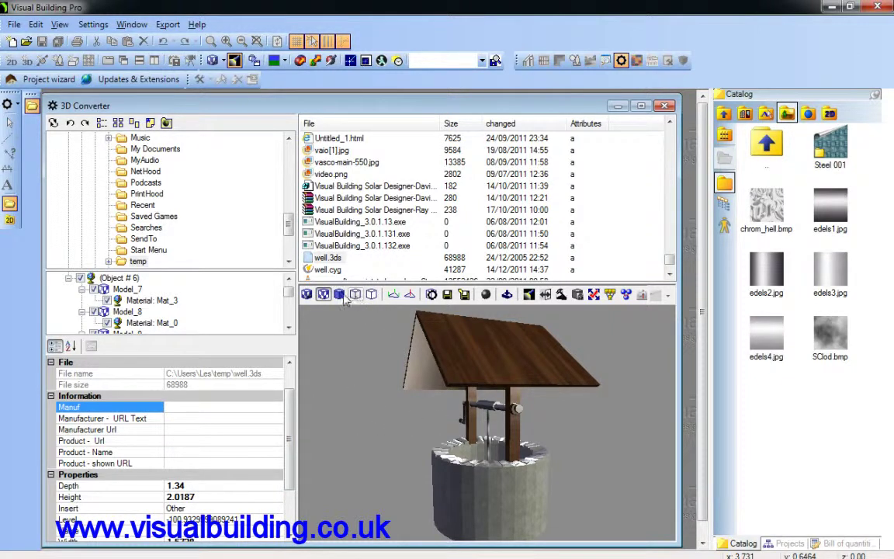
click(308, 295)
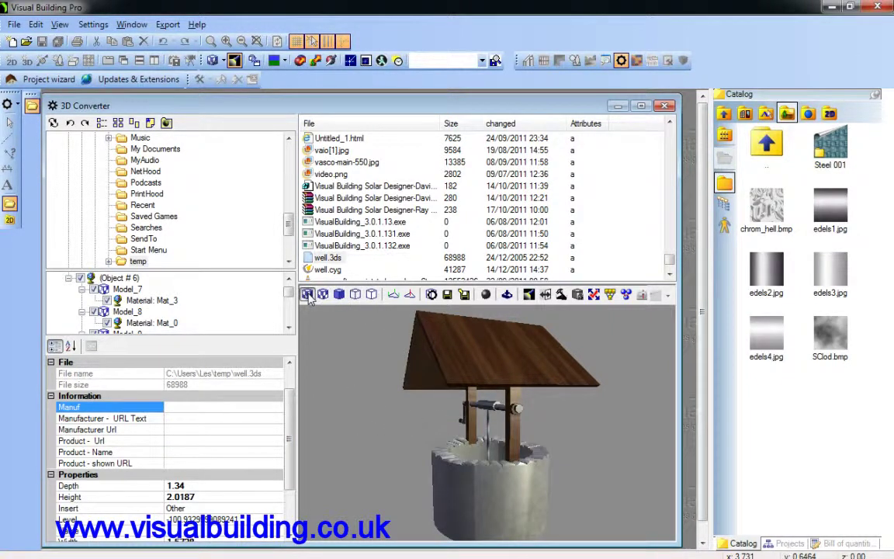
click(354, 294)
click(372, 294)
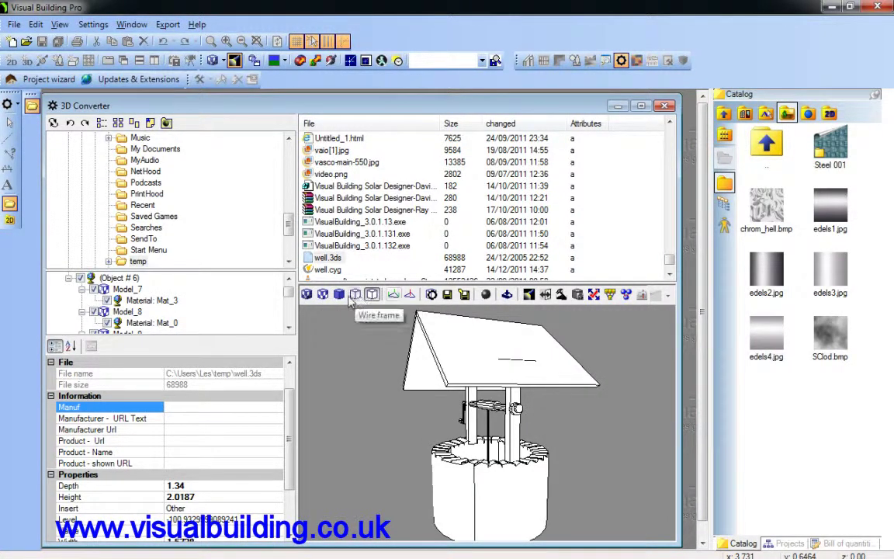
click(306, 295)
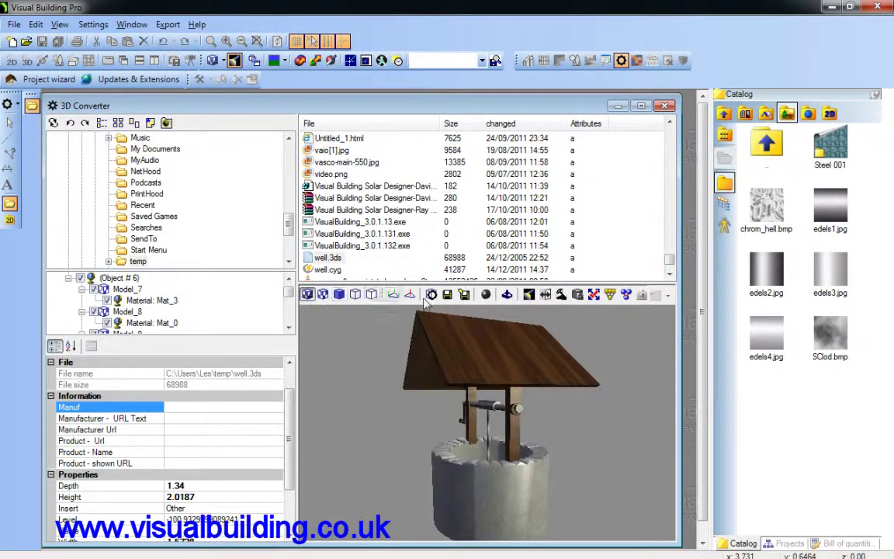
click(487, 295)
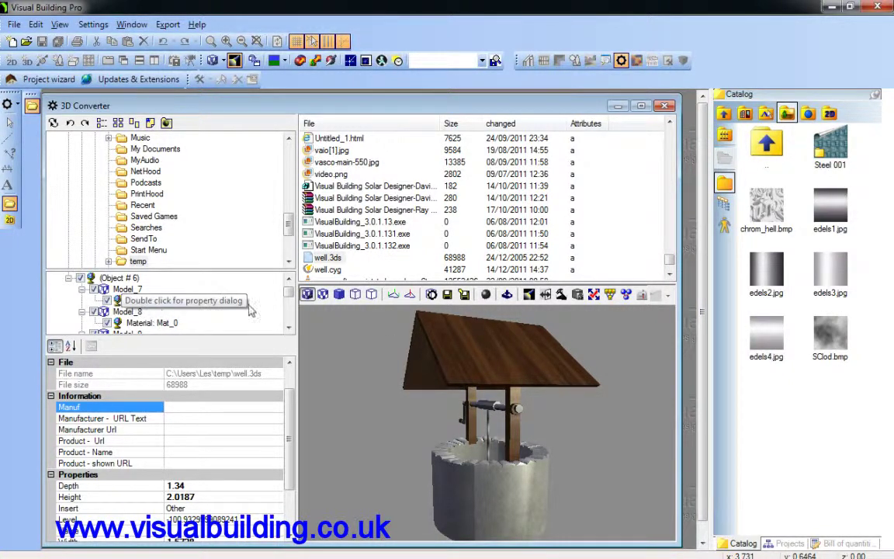
click(528, 296)
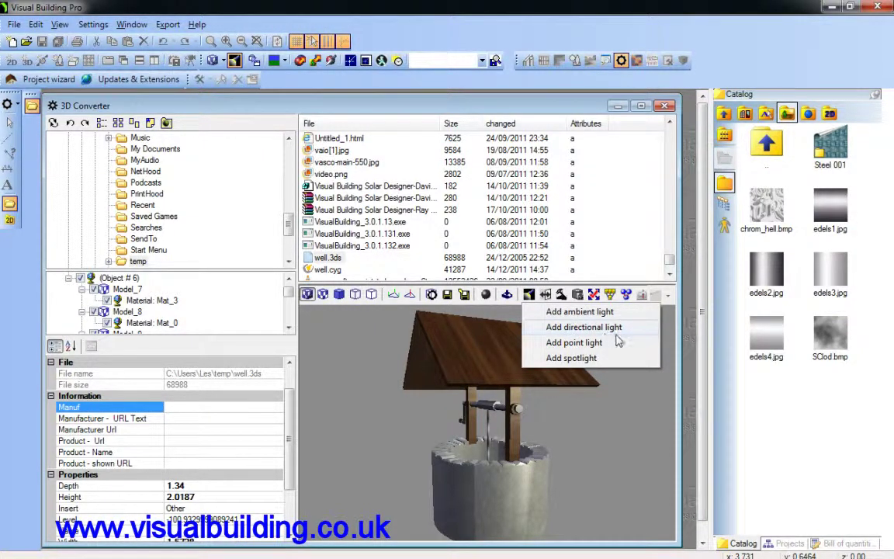
click(366, 349)
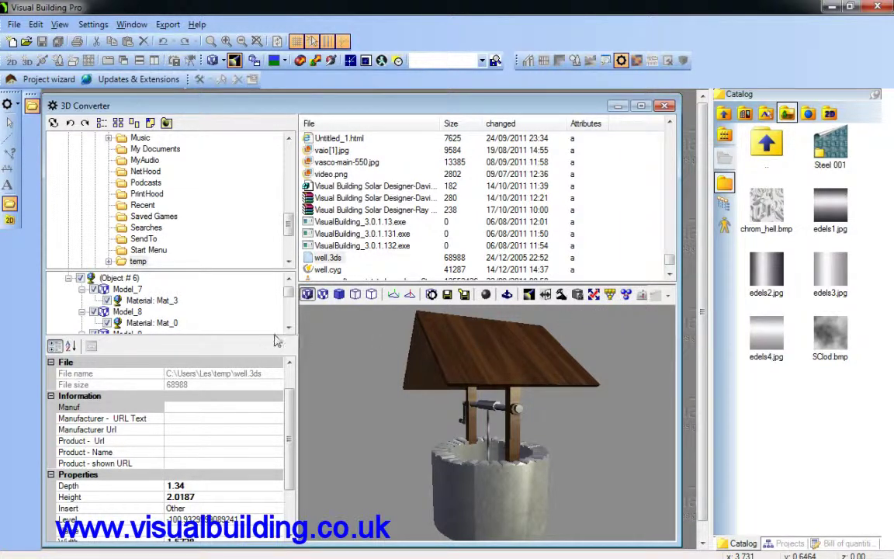
Save the textured well as well.cyg in Catalog > Objects > Misc.
click(464, 295)
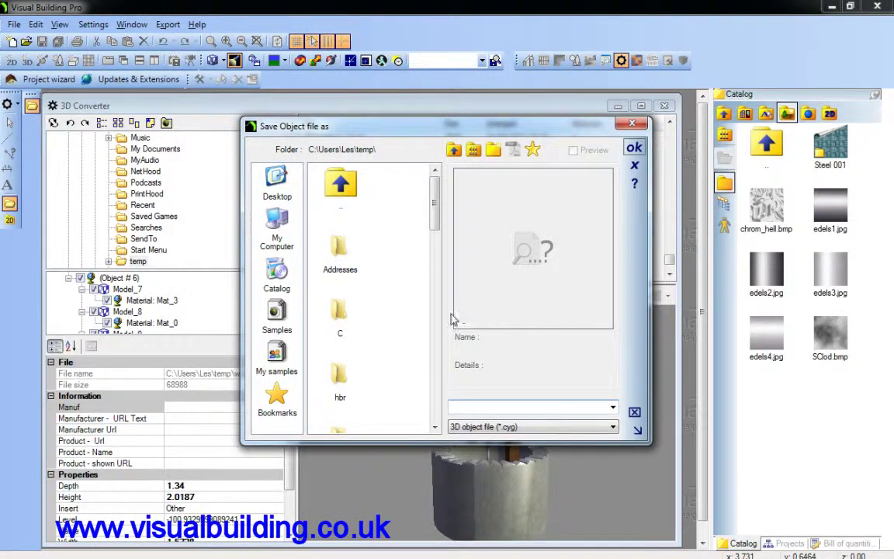
click(276, 278)
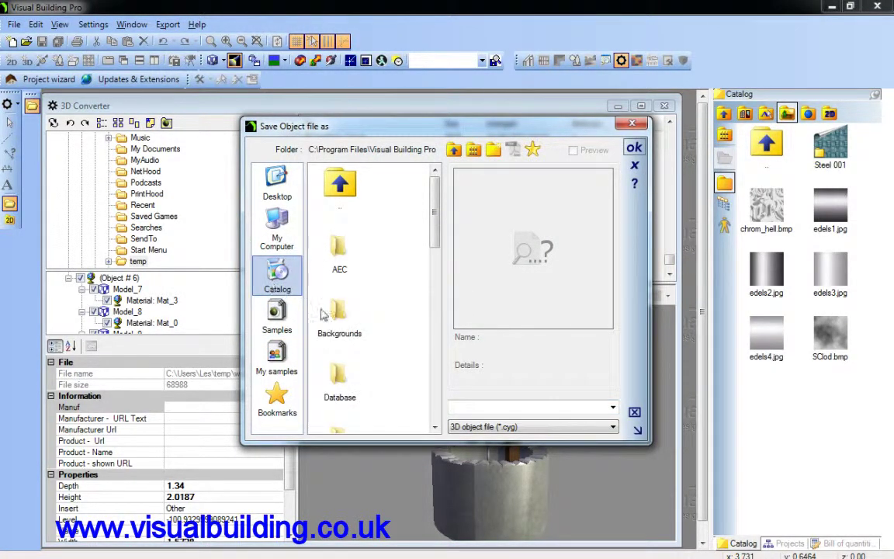
scroll(419, 287, down, 5)
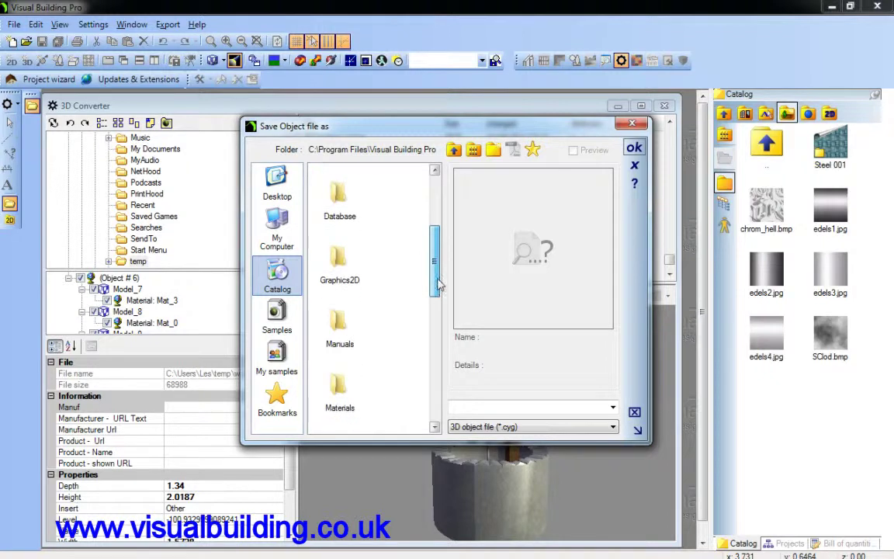
scroll(447, 310, down, 3)
double_click(341, 267)
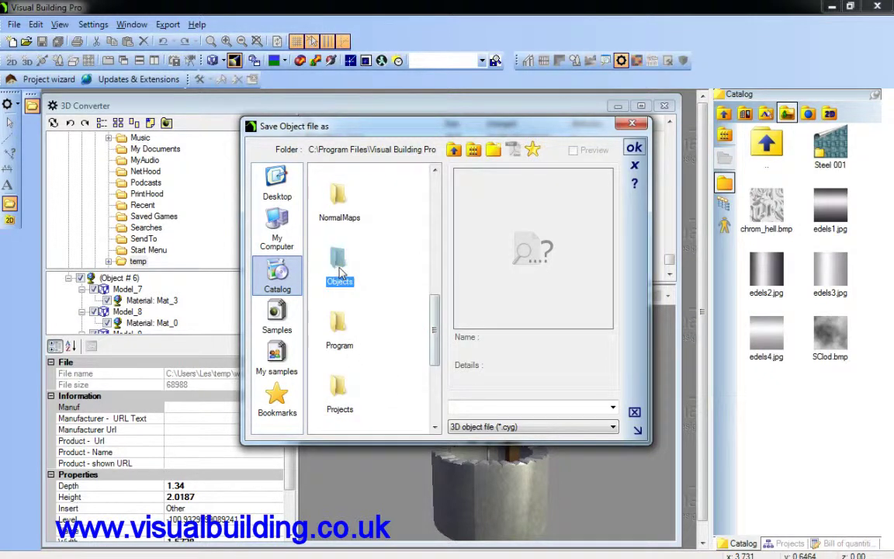
double_click(340, 376)
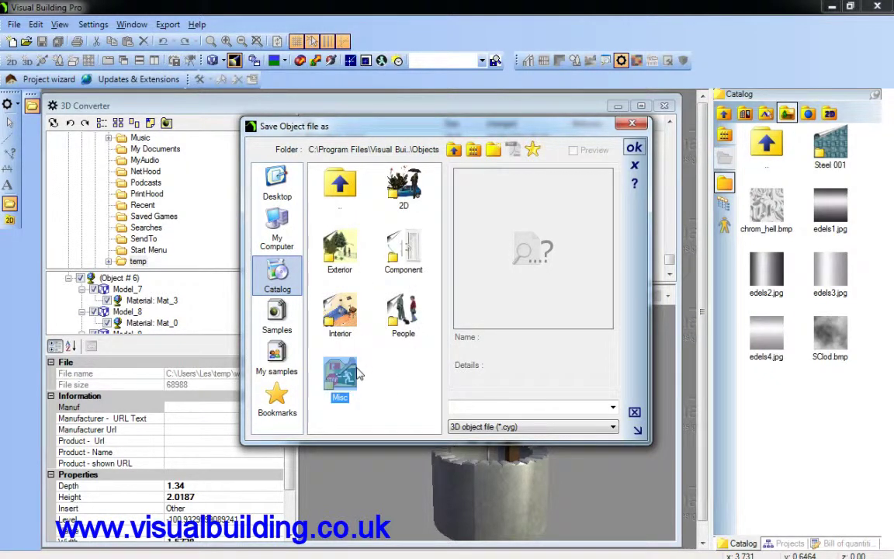
click(499, 404)
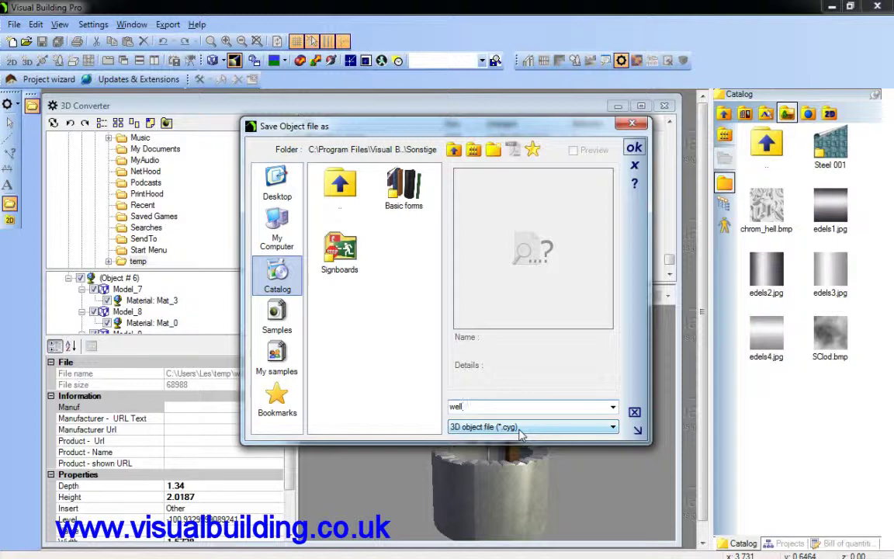
click(634, 147)
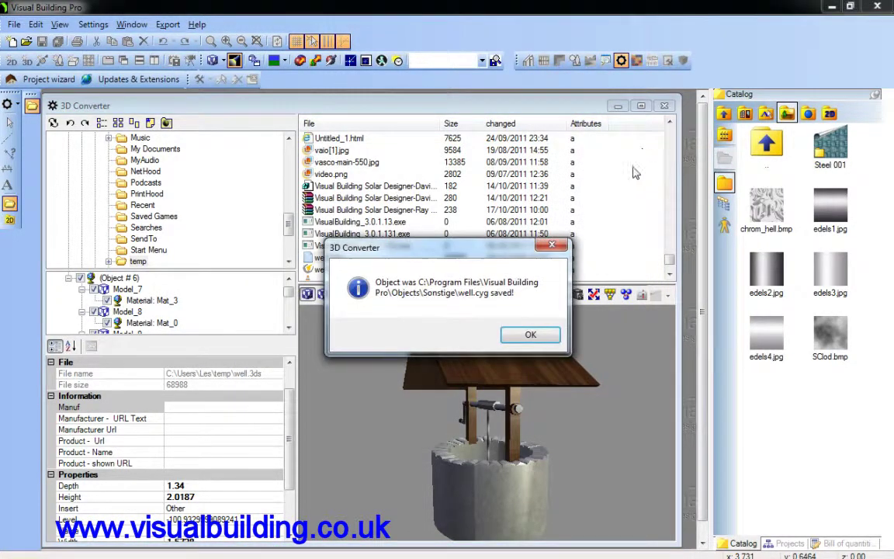
Dismiss the save message and browse the Catalog to Objects > Misc to show well.cyg.
click(531, 334)
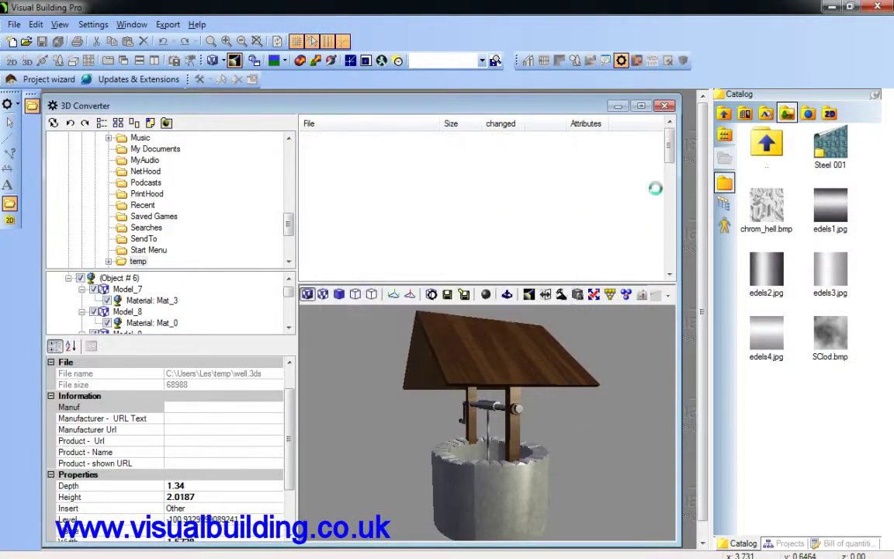
click(722, 115)
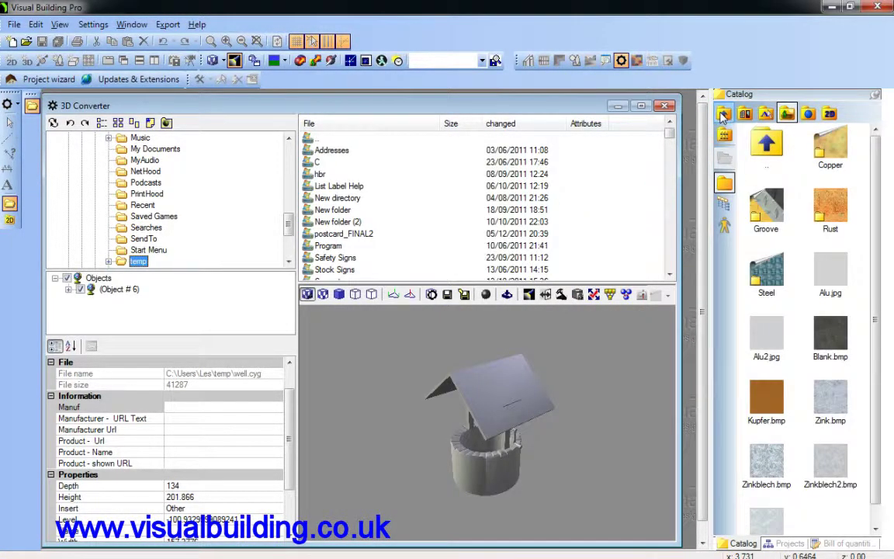
click(723, 115)
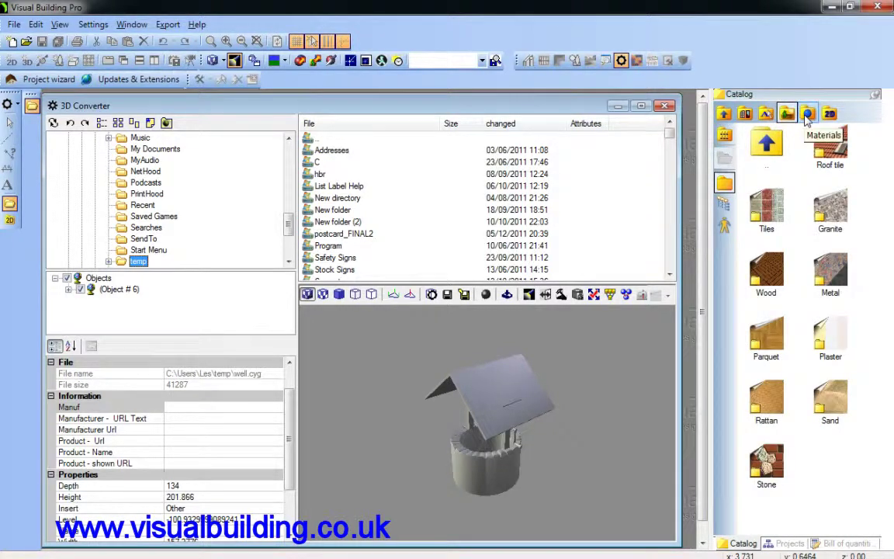
click(766, 113)
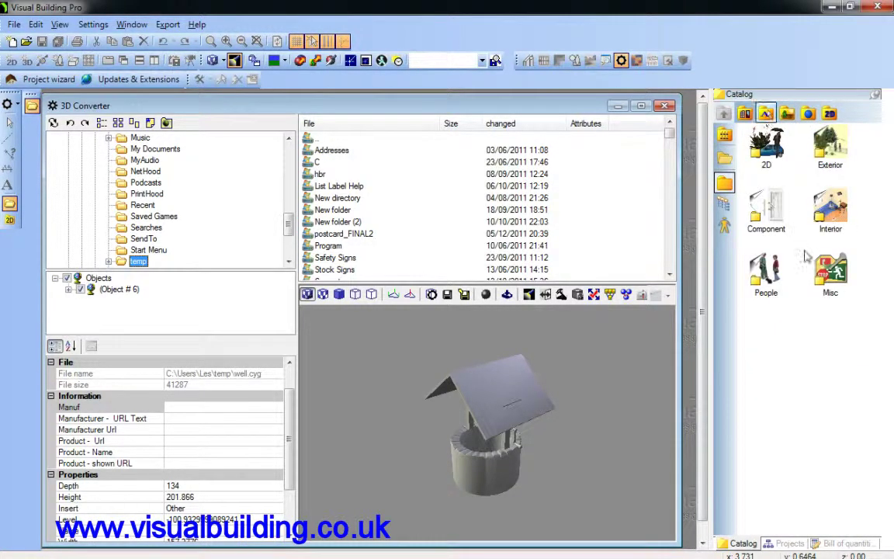
click(832, 270)
double_click(832, 269)
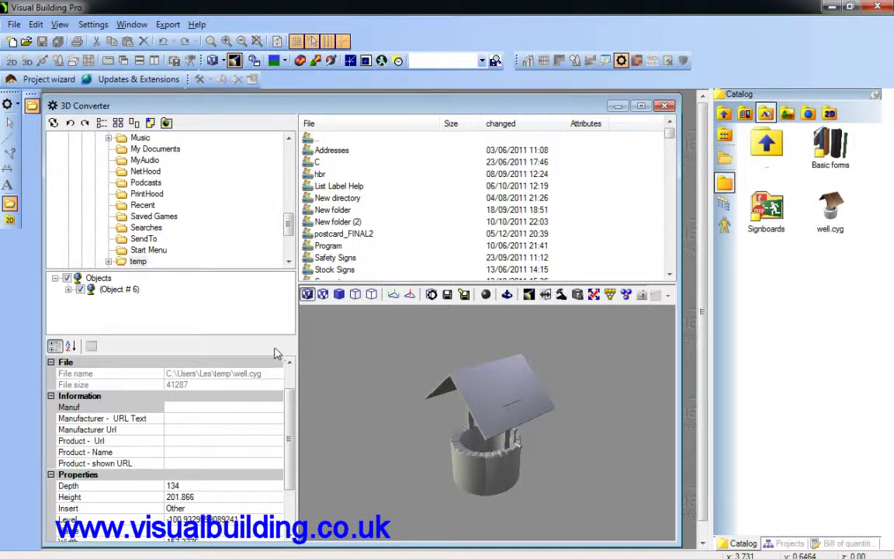
Expand Object # 6's part list, enlarge the tree pane, and hide roof panel Model_3.
click(69, 289)
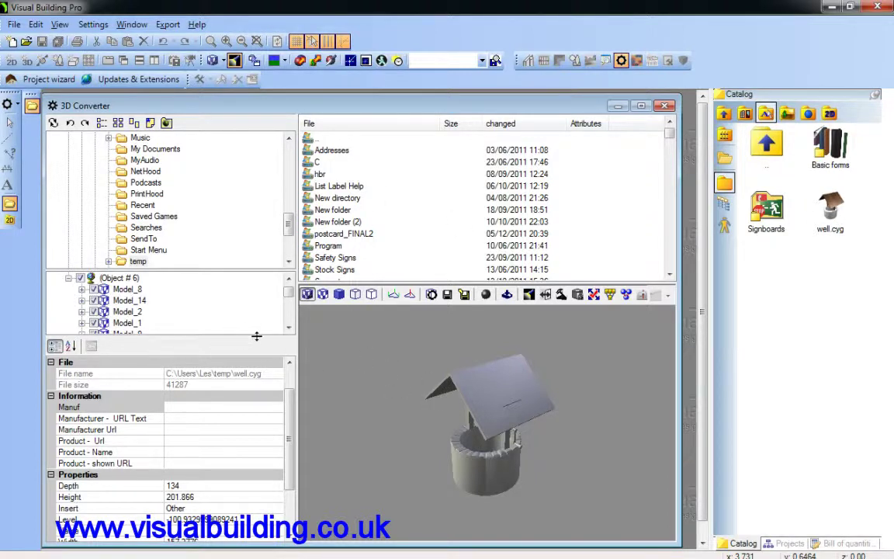
drag(250, 339, 231, 474)
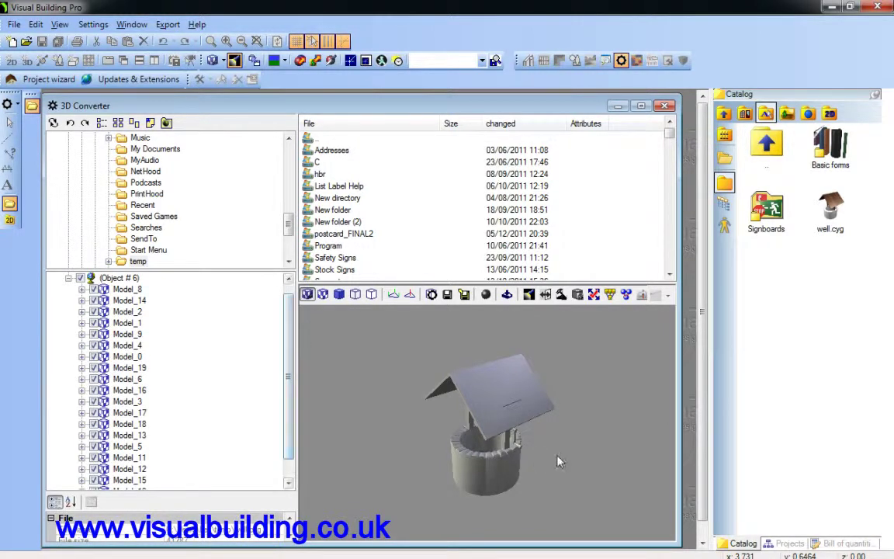
drag(557, 463, 402, 338)
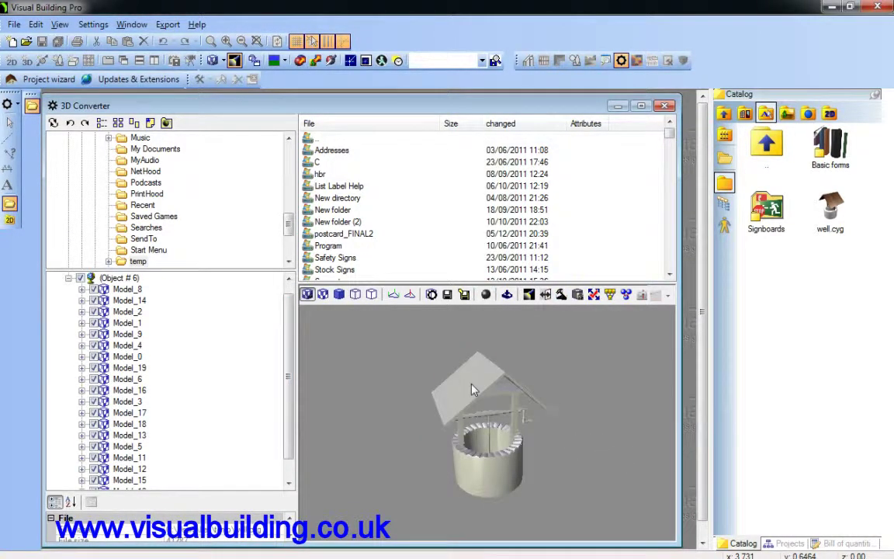
click(424, 345)
click(94, 401)
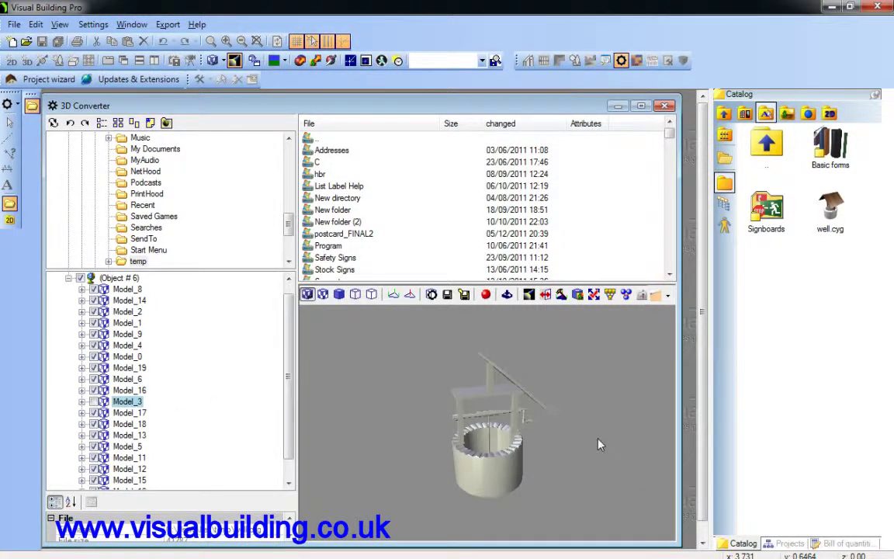
Hide the remaining roof panel Model_4, the top part Model_6 and top board Model_5.
drag(598, 444, 464, 346)
click(515, 391)
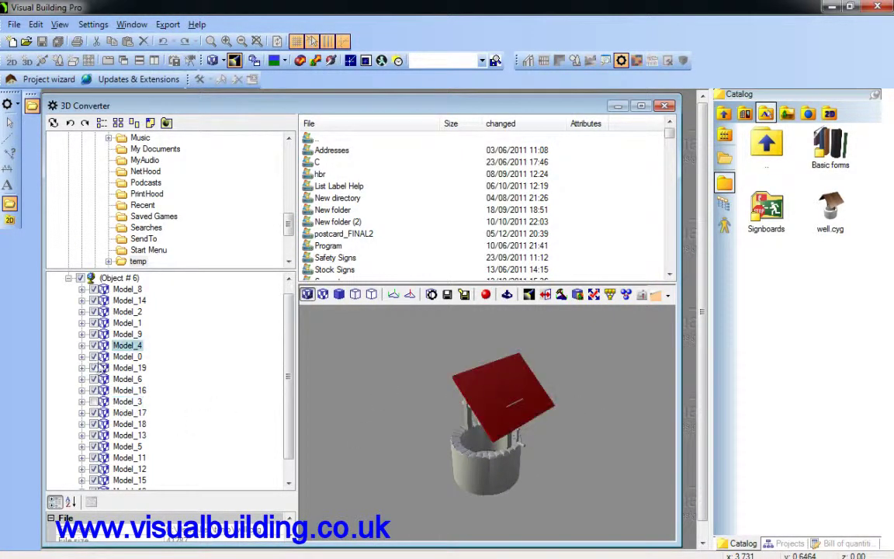
click(94, 345)
click(489, 384)
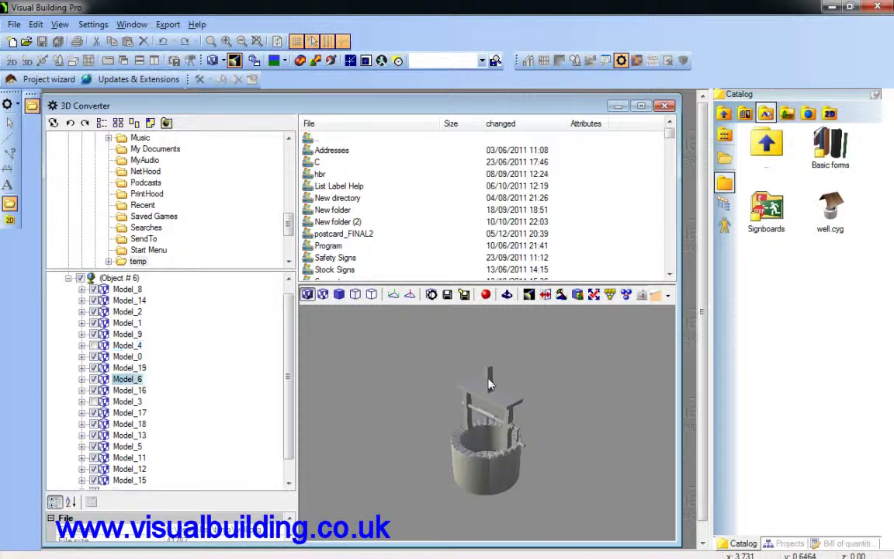
click(94, 378)
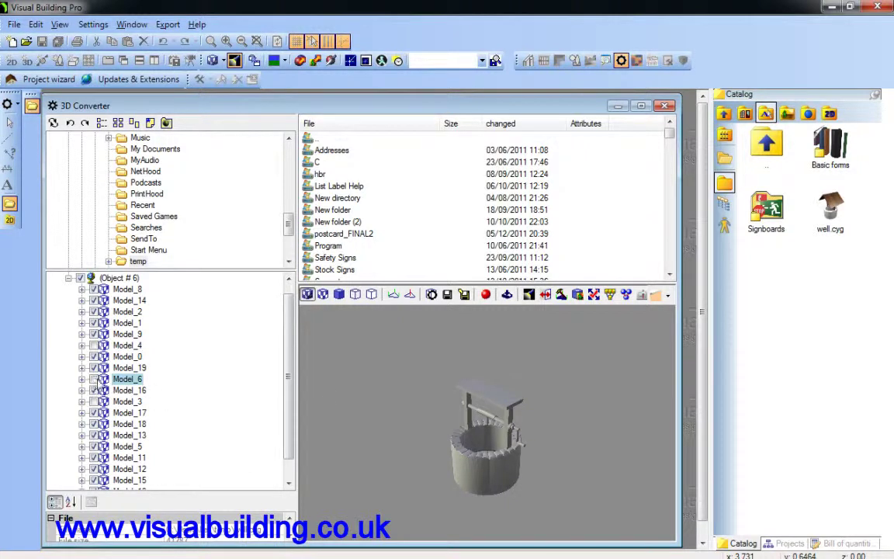
click(500, 400)
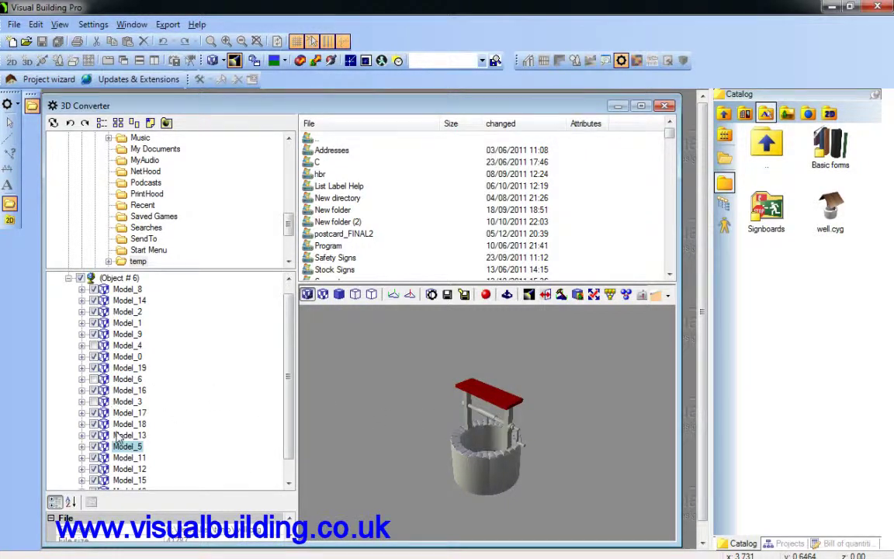
click(94, 446)
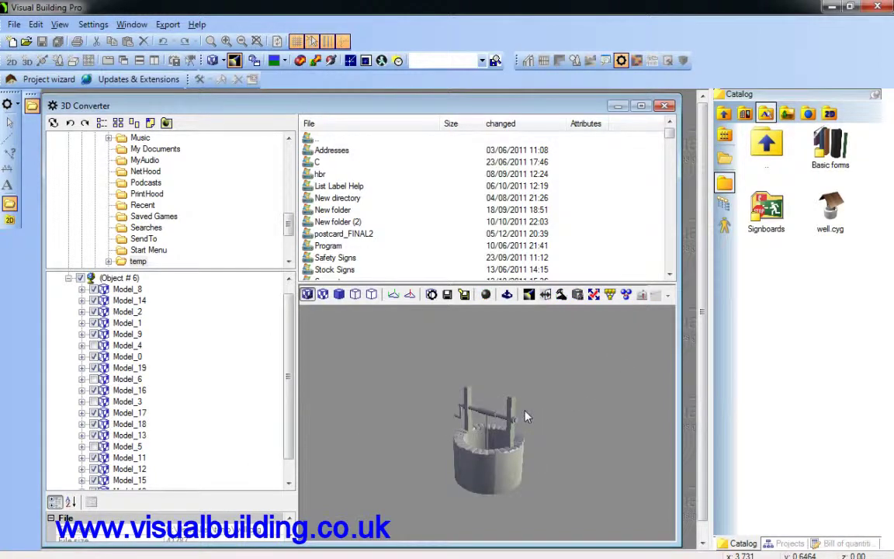
Save the object as well2.cyg in the Catalog's Objects > Misc folder and dismiss the confirmation.
click(463, 296)
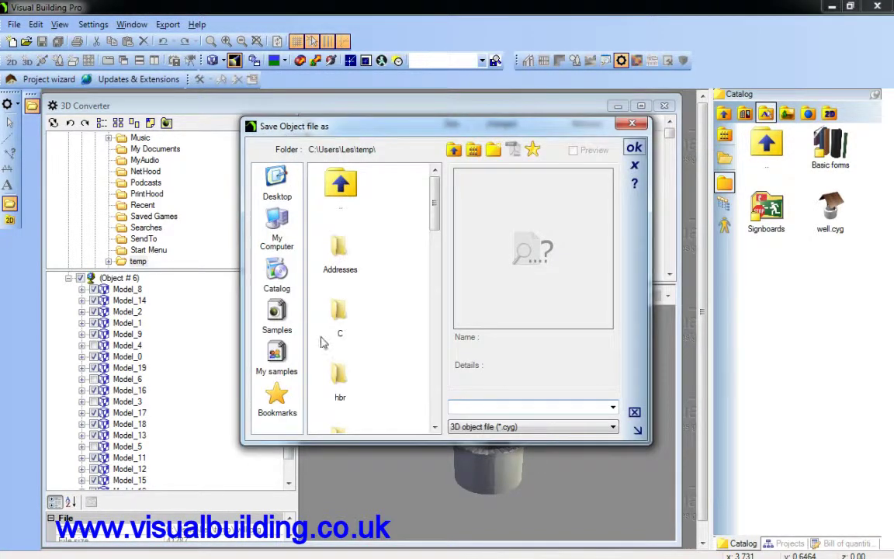
click(278, 279)
drag(433, 233, 464, 388)
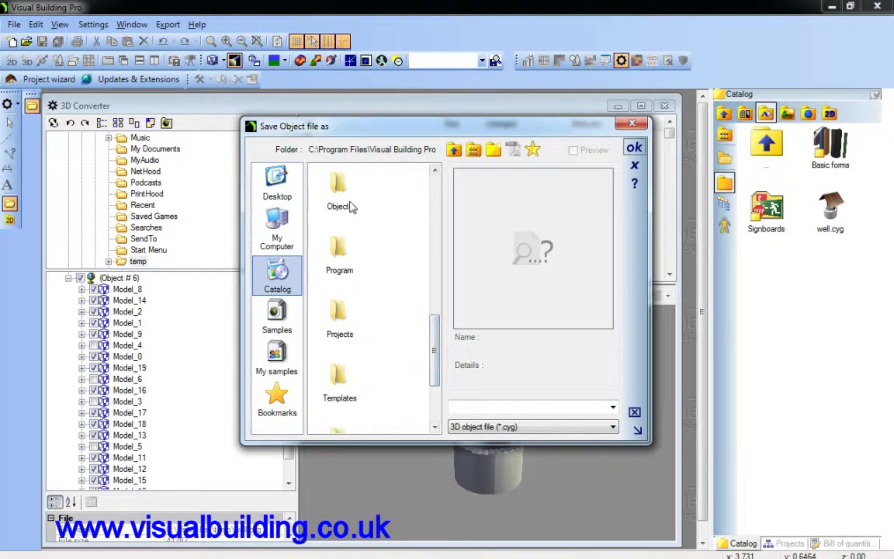
double_click(339, 204)
double_click(341, 376)
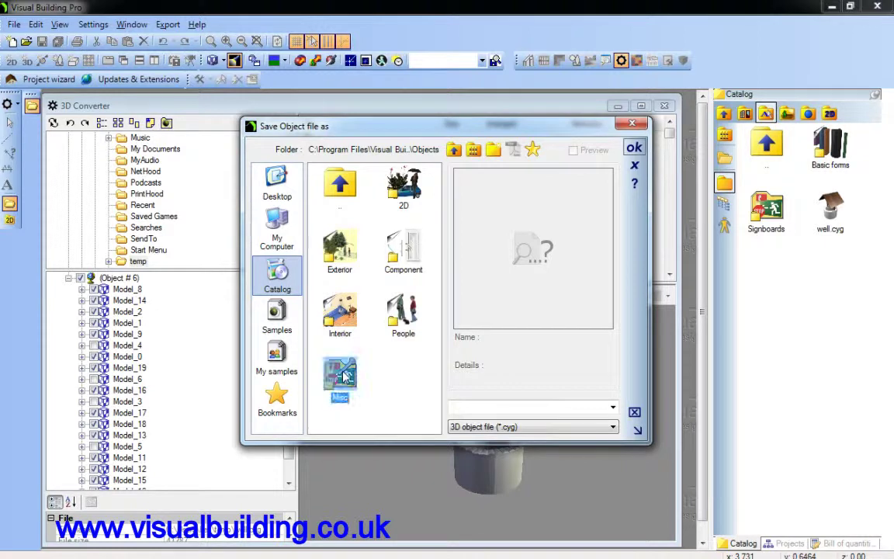
click(406, 250)
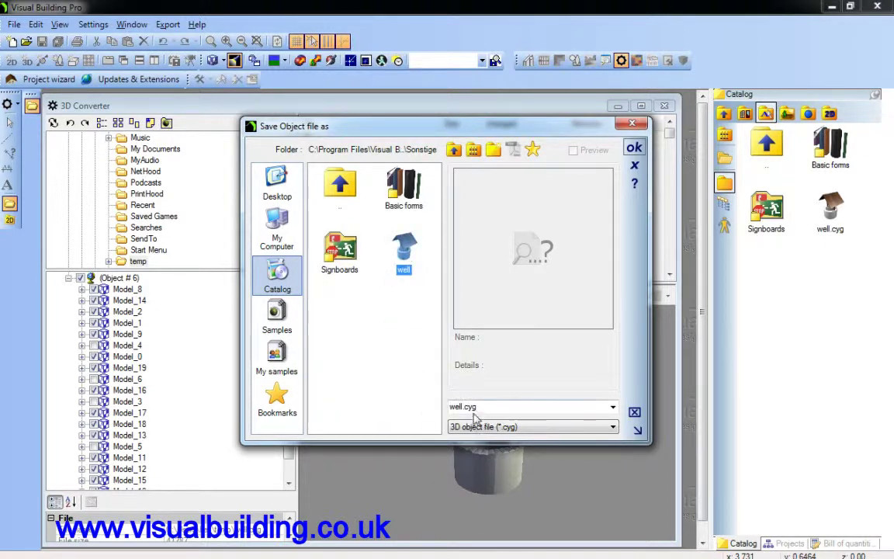
key(End)
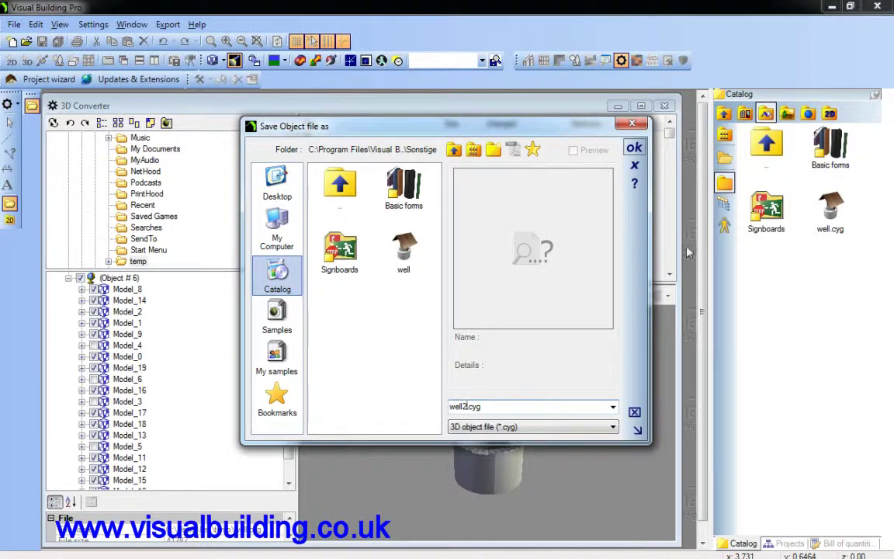
key(Return)
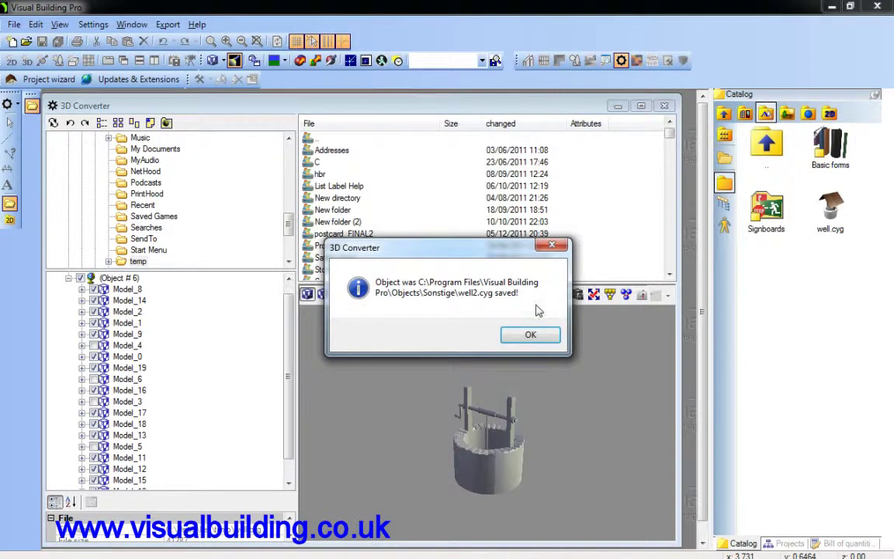
click(530, 335)
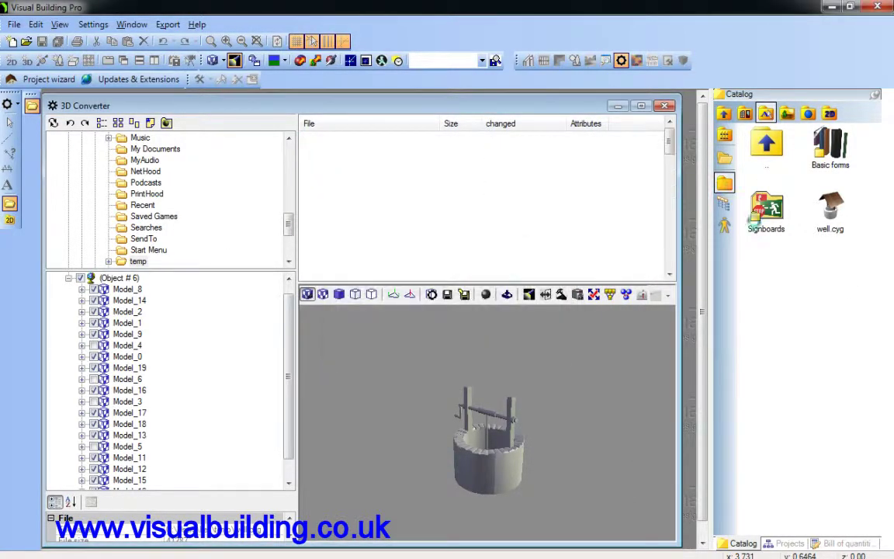
Reopen the Catalog's Misc folder and preview the roofless well2.cyg, rotating it before closing.
click(725, 118)
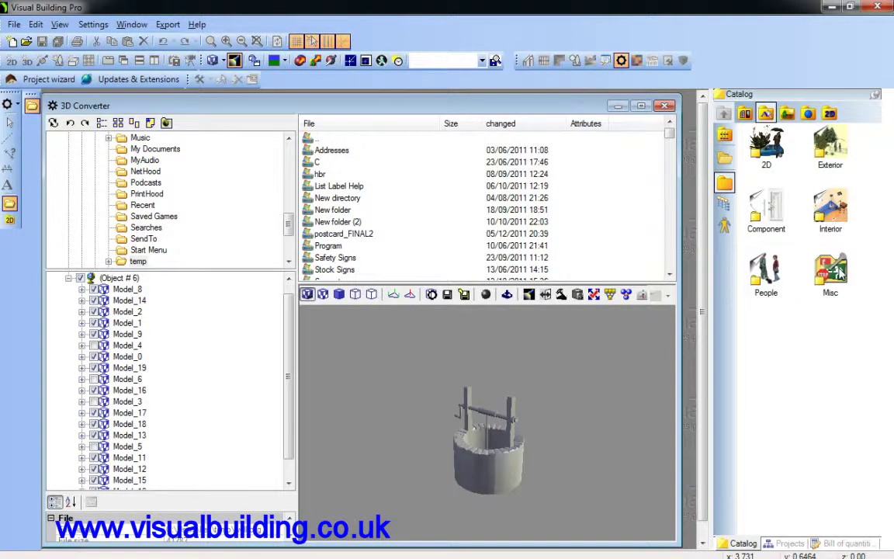
double_click(838, 272)
click(771, 286)
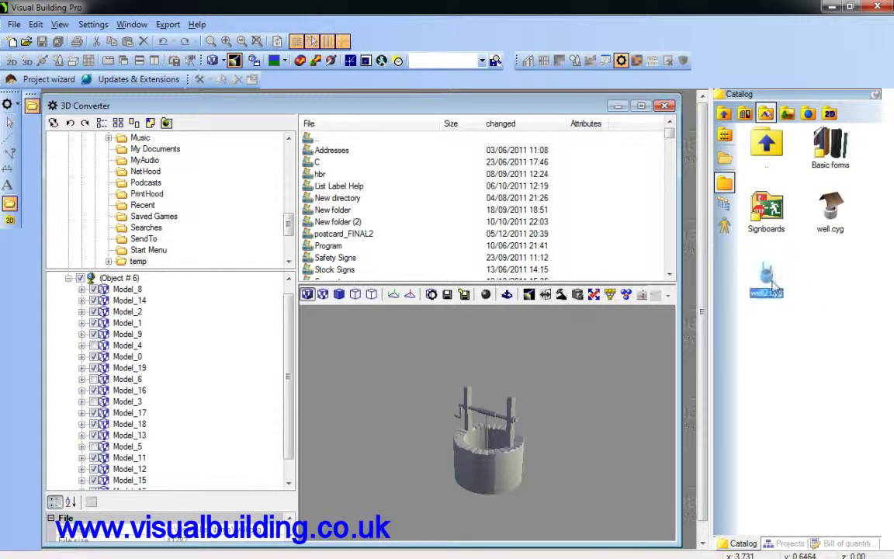
double_click(766, 279)
drag(593, 273, 597, 141)
click(652, 87)
Preview and rotate the retextured well.cyg, then close the preview.
click(832, 216)
double_click(832, 213)
drag(590, 256, 523, 211)
click(652, 87)
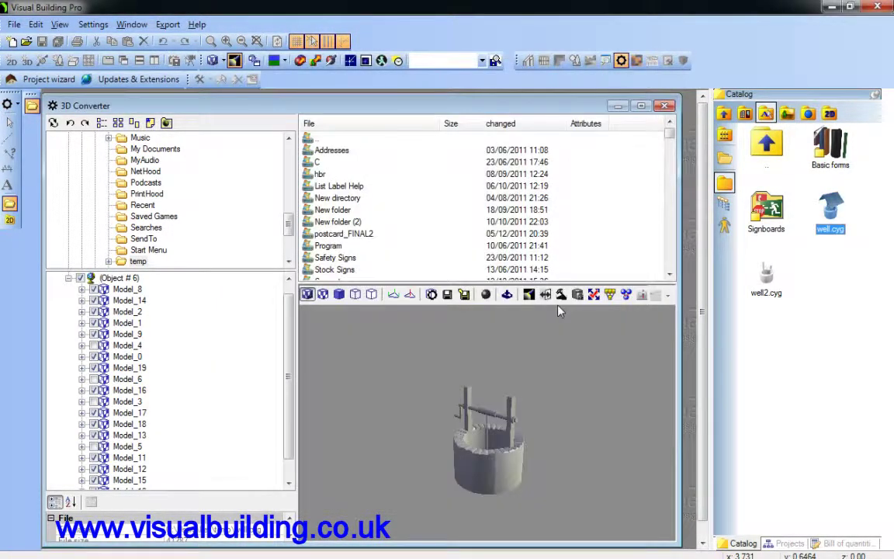